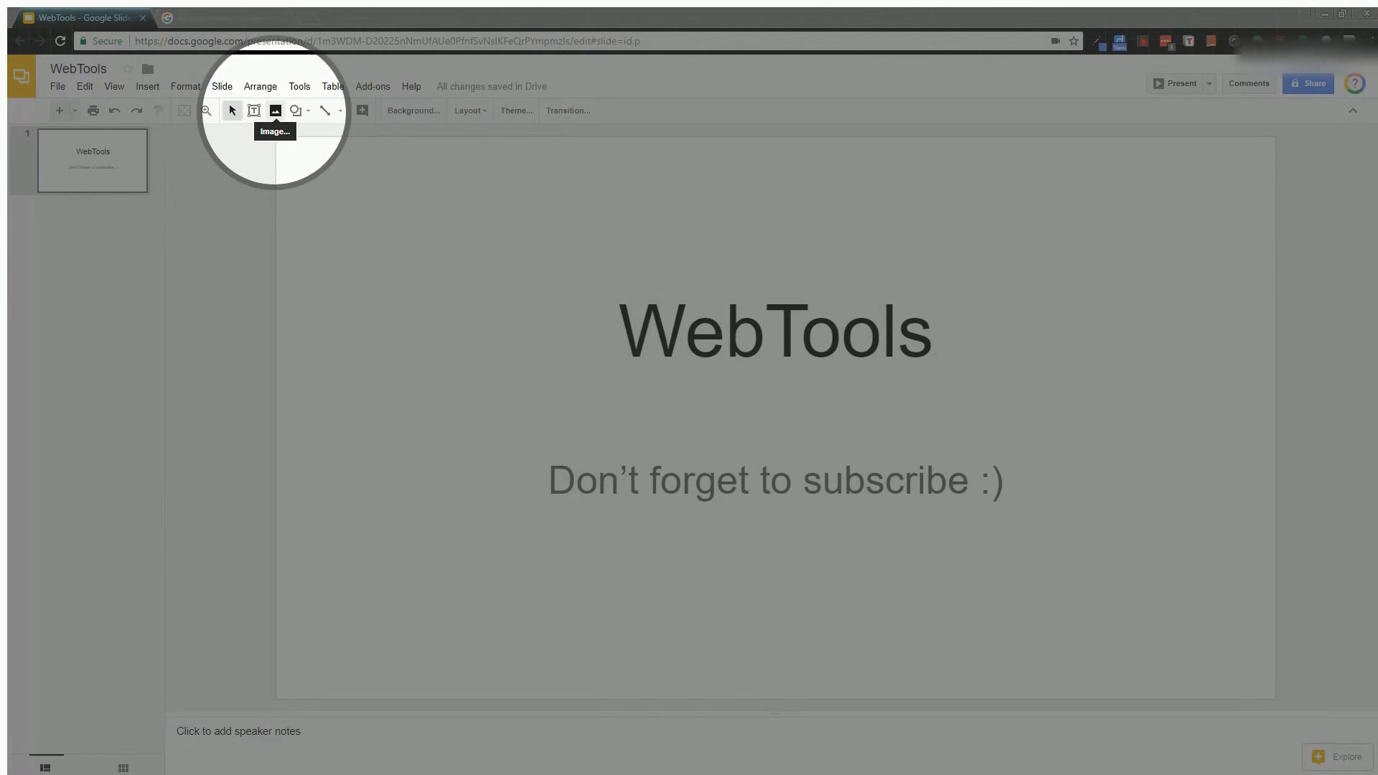
Start inserting an image by URL and copy the image address of the We Bare Bears picture from the cartoon bears search results
click(275, 111)
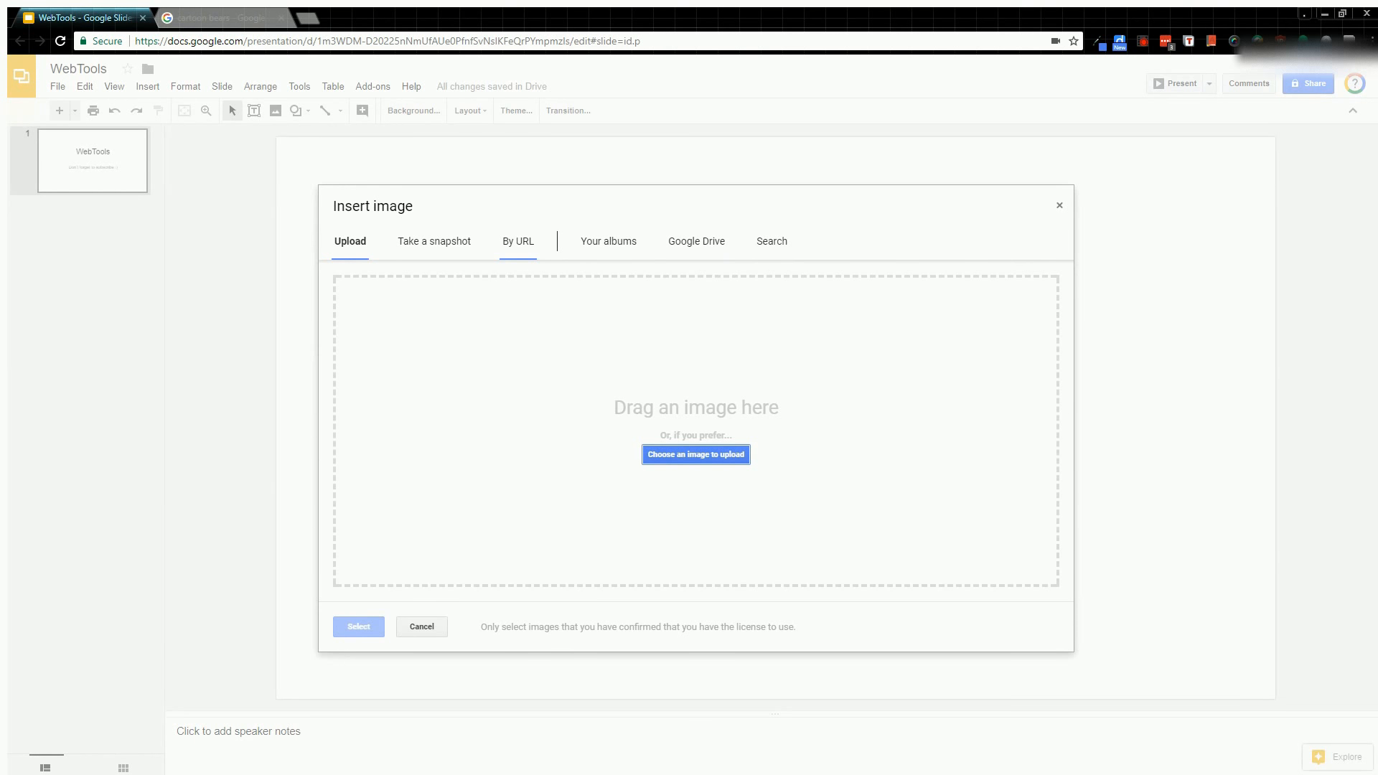
click(519, 241)
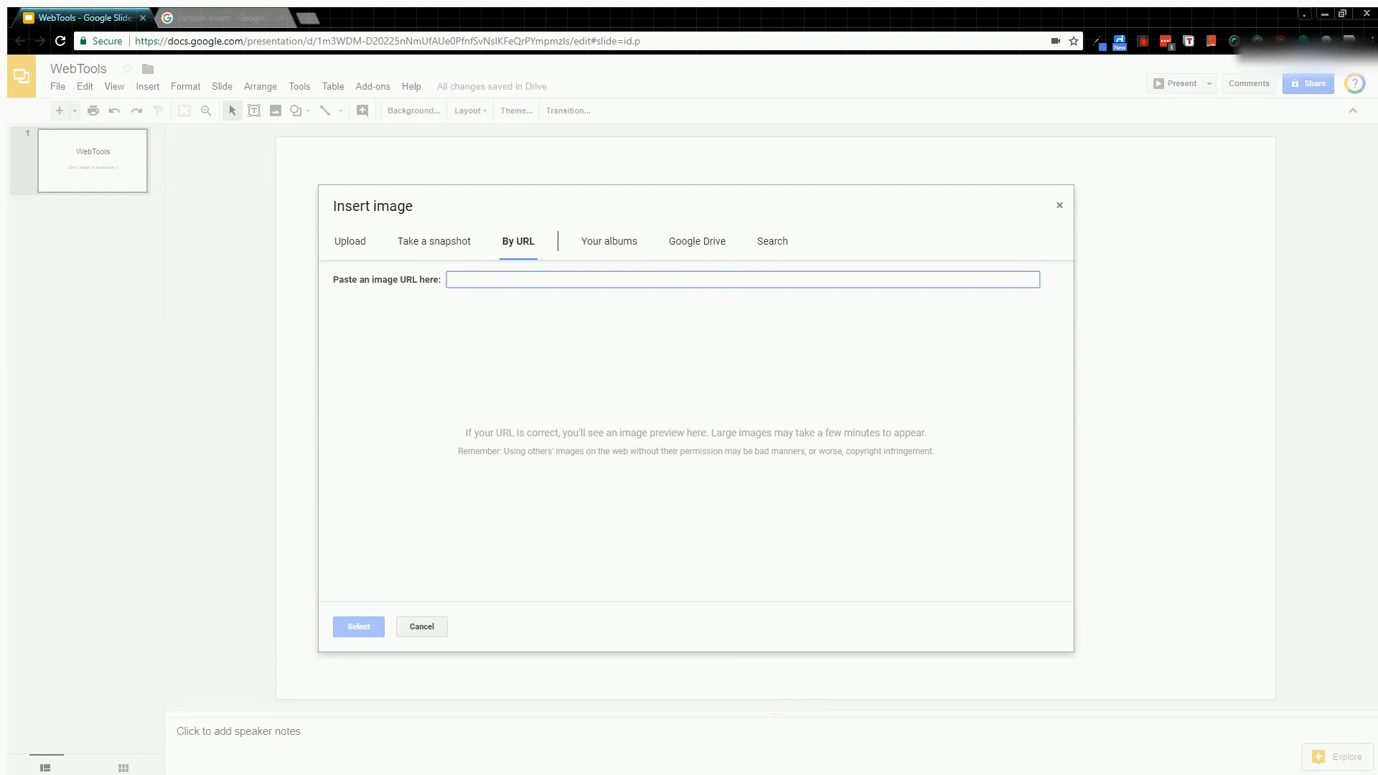
click(240, 18)
scroll(453, 572, up, 2)
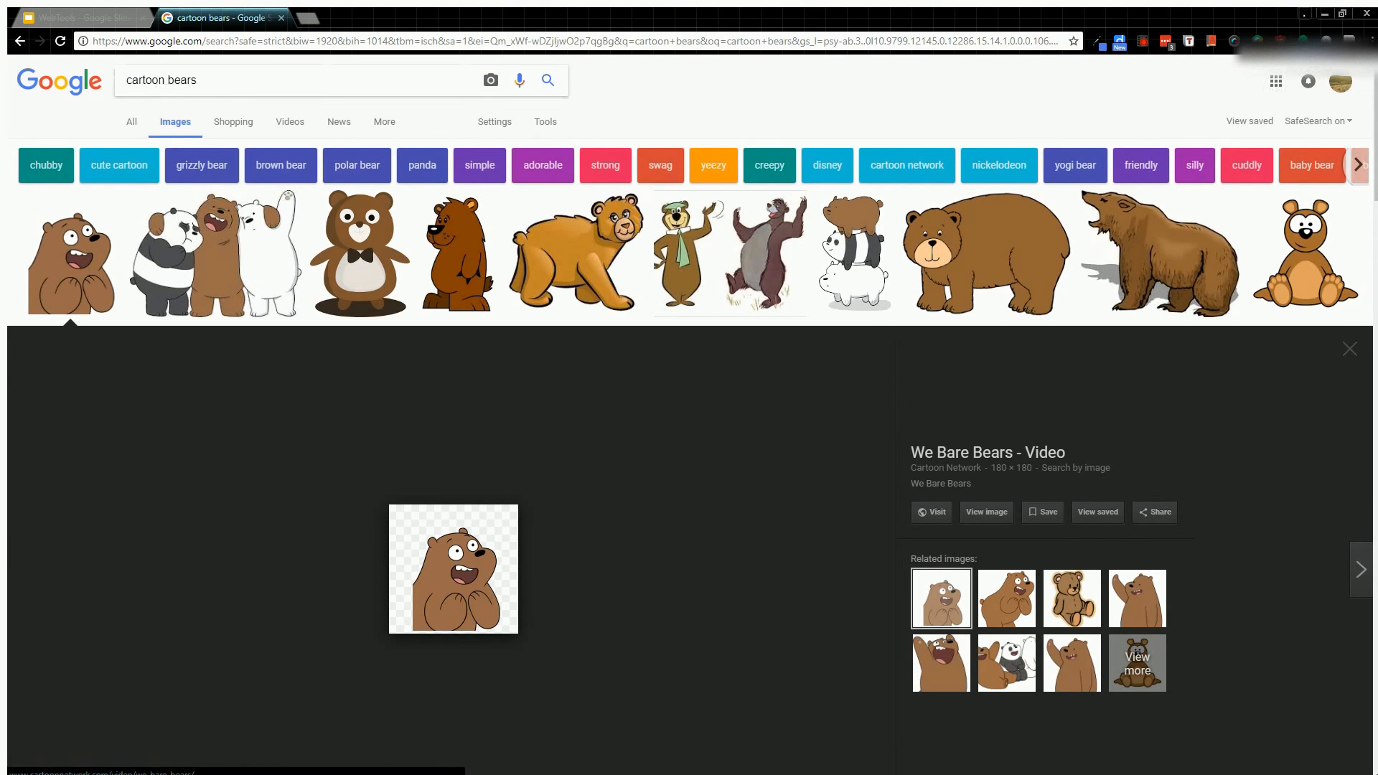
scroll(169, 85, down, 3)
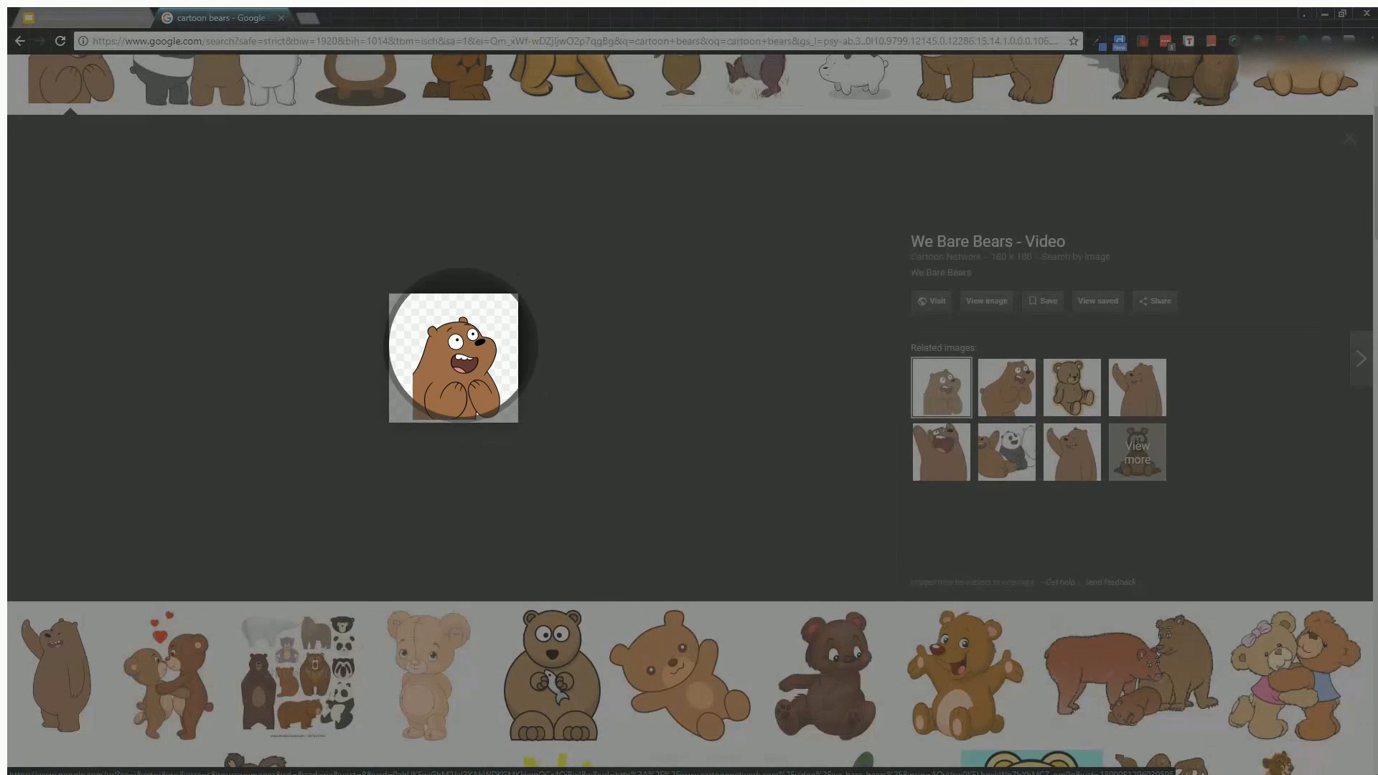
right_click(461, 347)
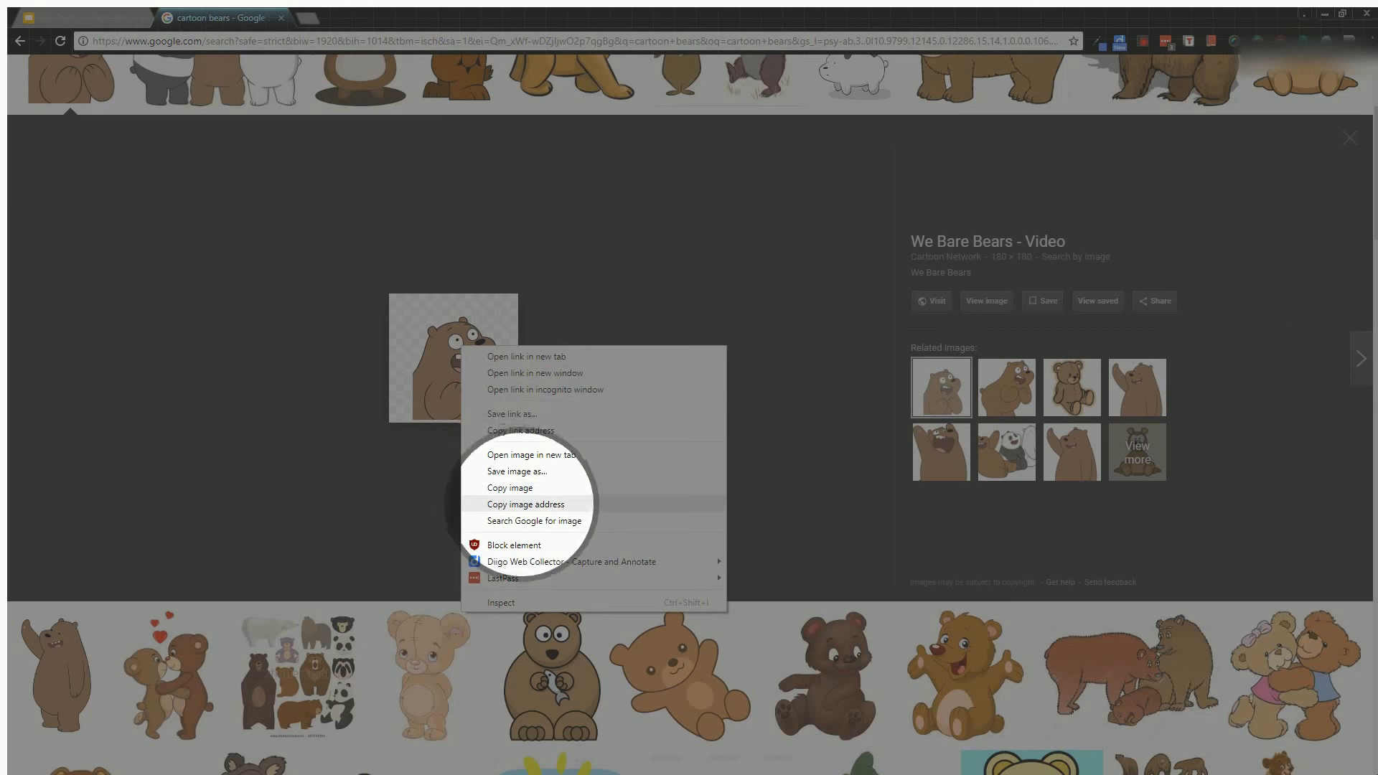
click(519, 502)
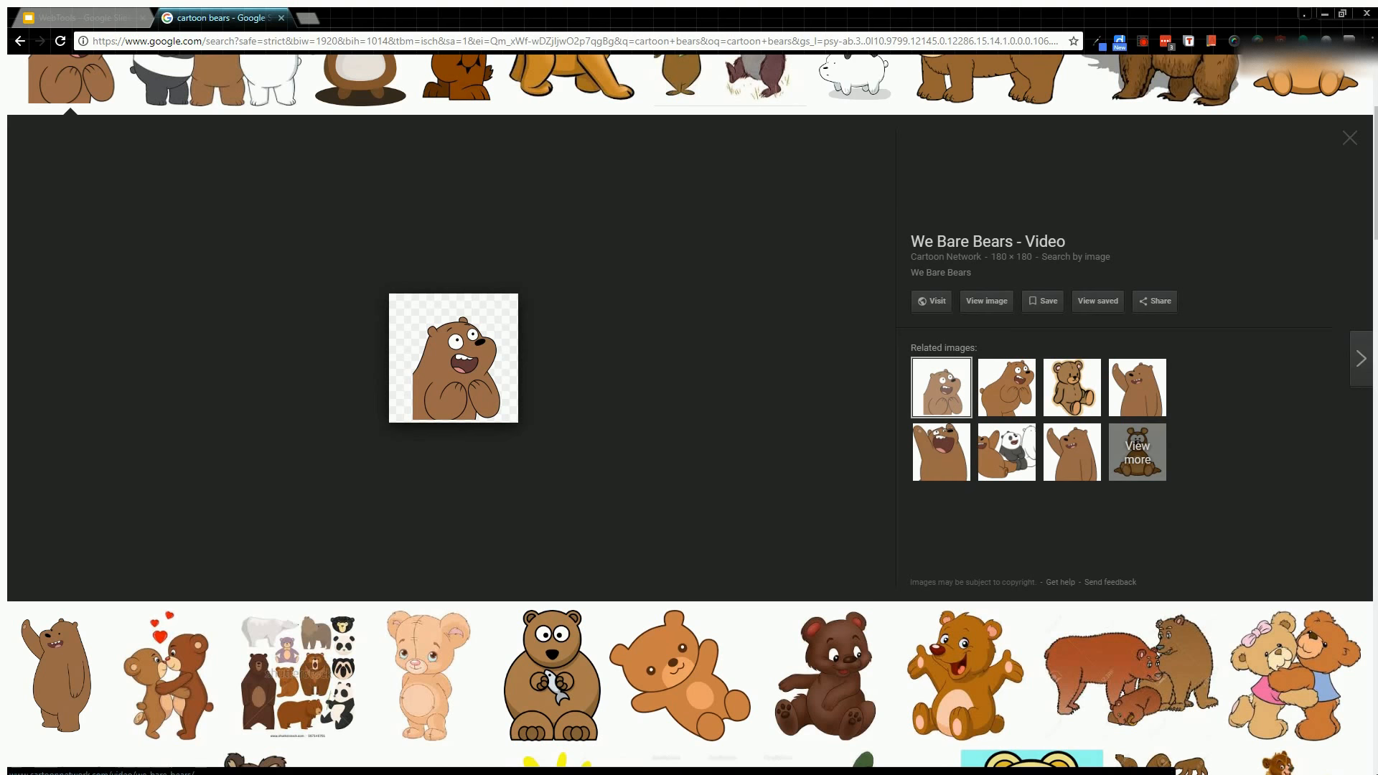
Return to the WebTools presentation and insert the bear image on the title slide from the copied URL
click(86, 17)
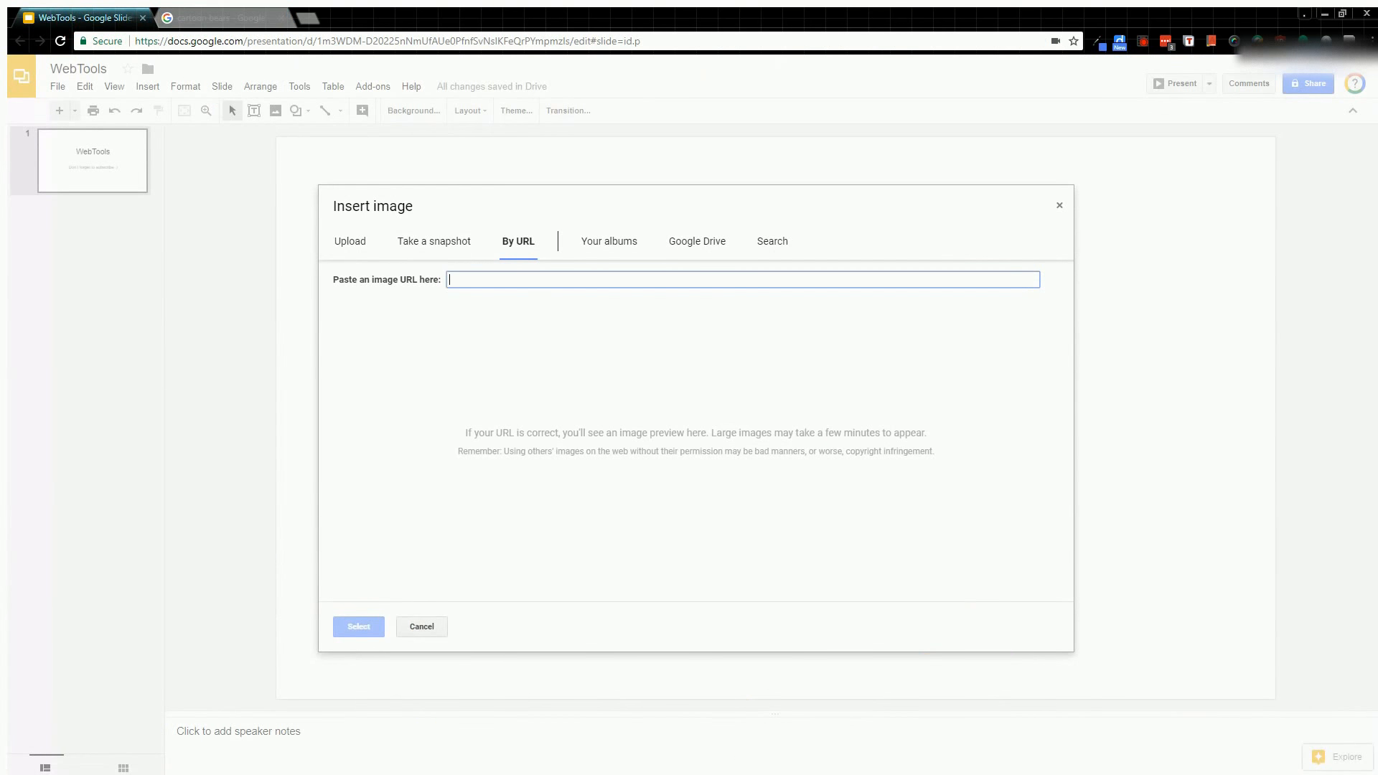
key(ctrl+v)
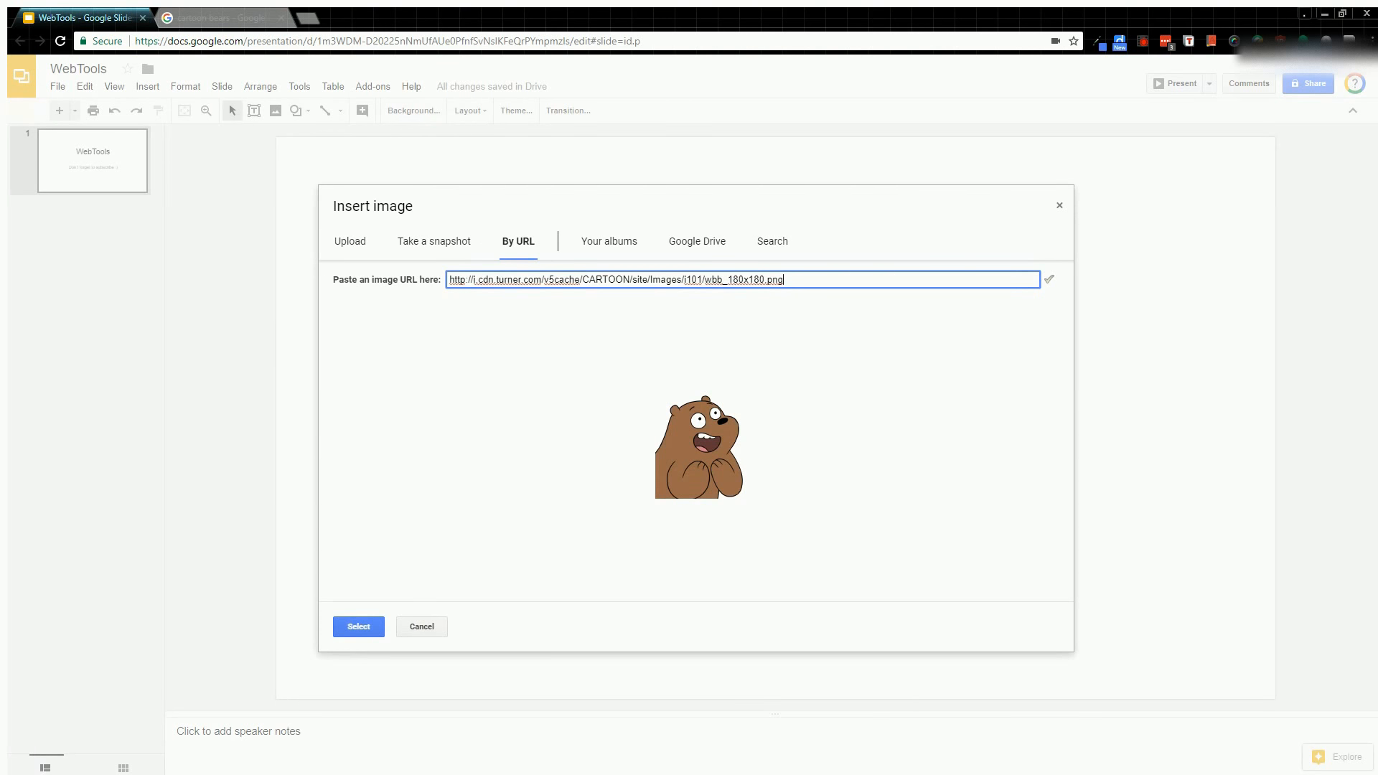
click(358, 627)
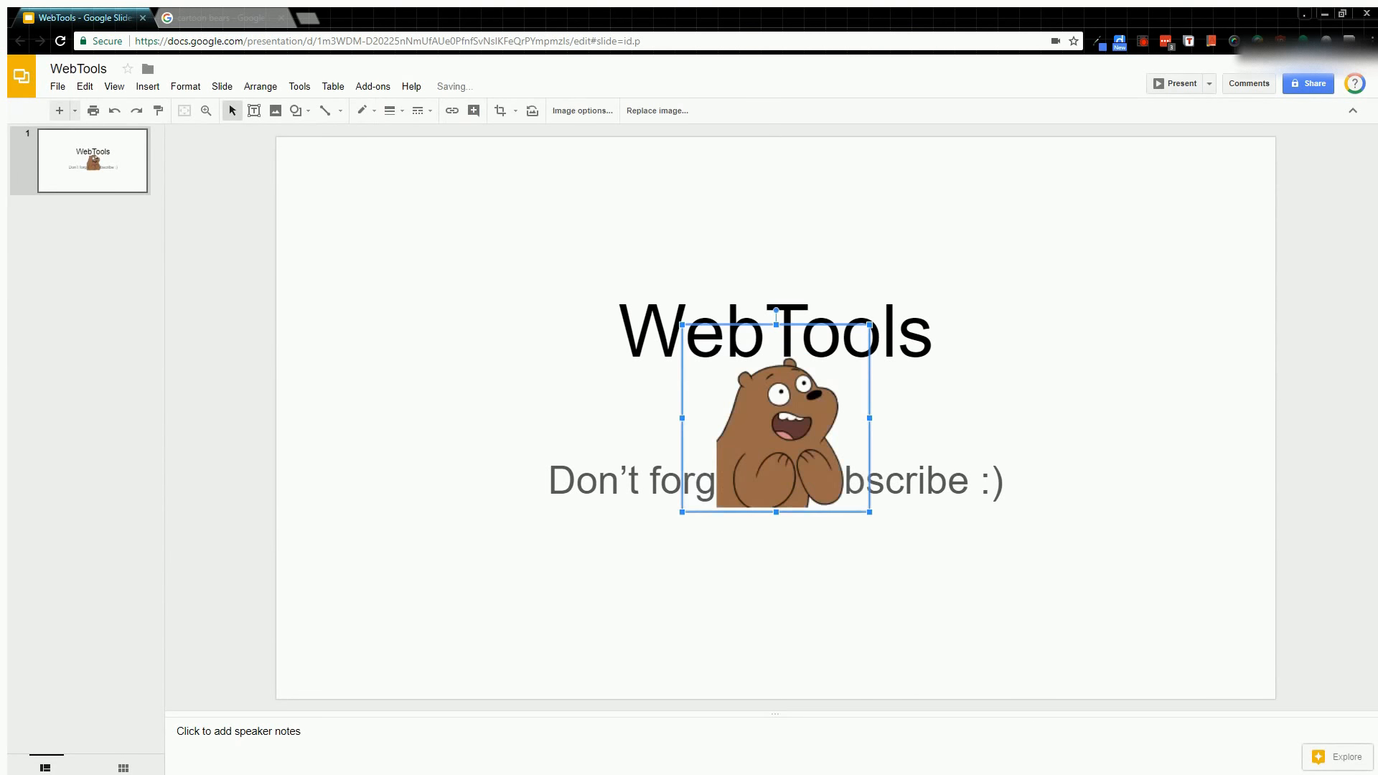
Move the bear image to the slide's upper-left corner, then delete it
drag(775, 418, 423, 271)
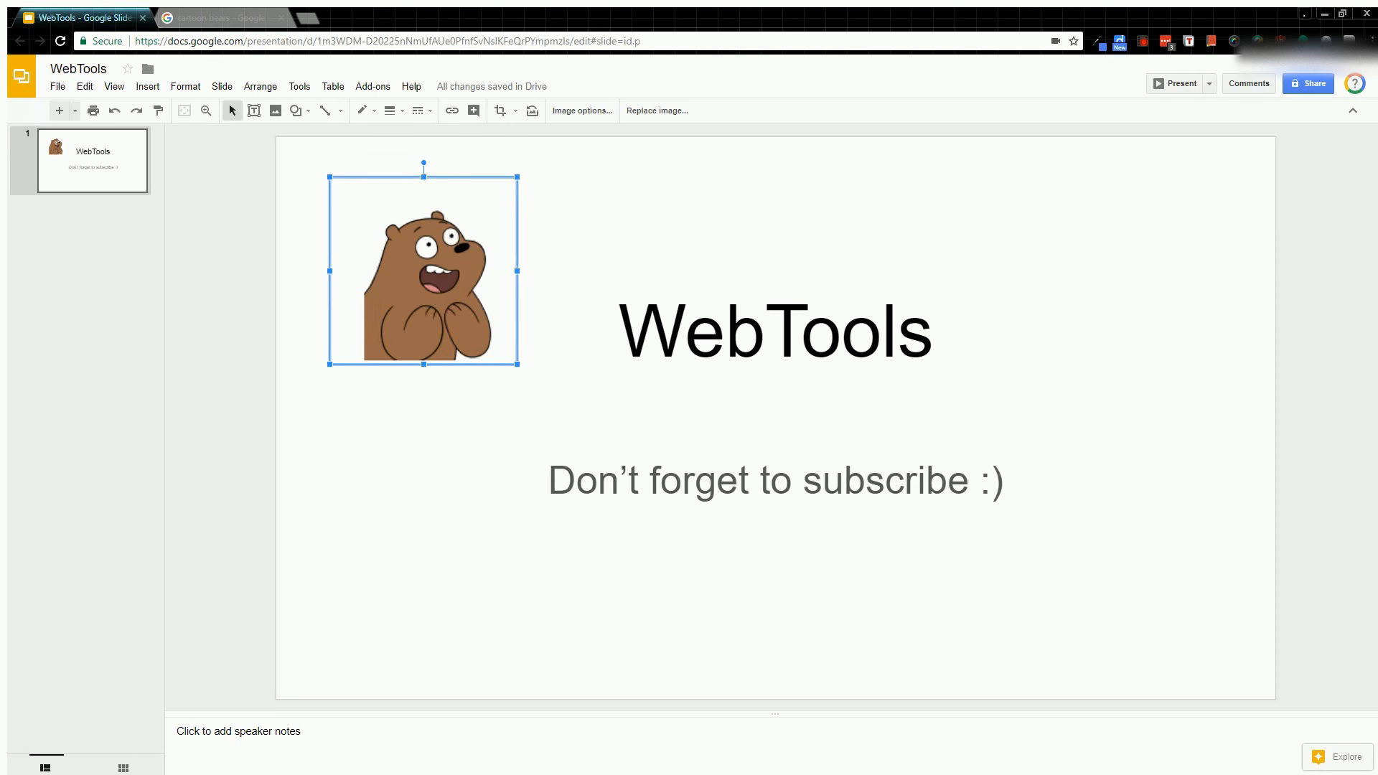
key(Delete)
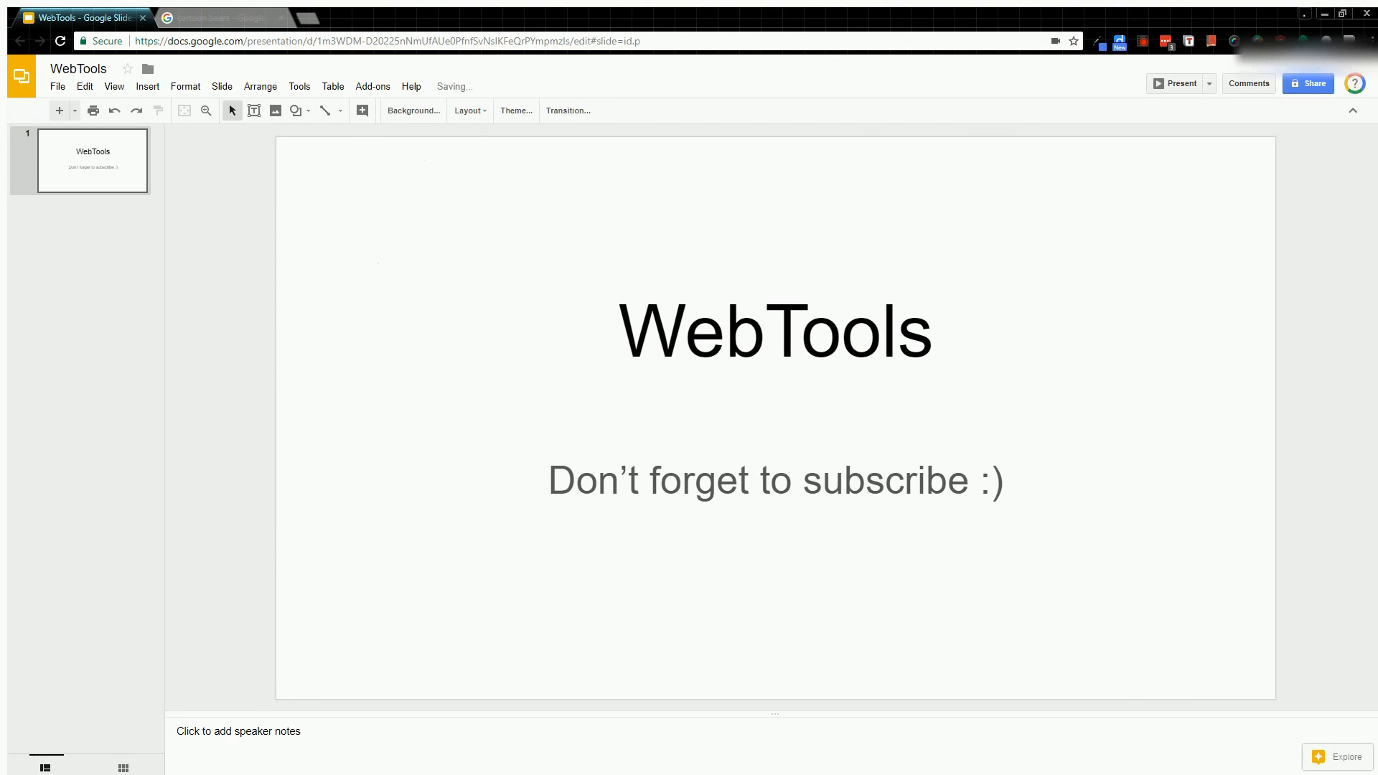
Upload the image file g4531 from the Supplements folder and insert it on the title slide
click(275, 110)
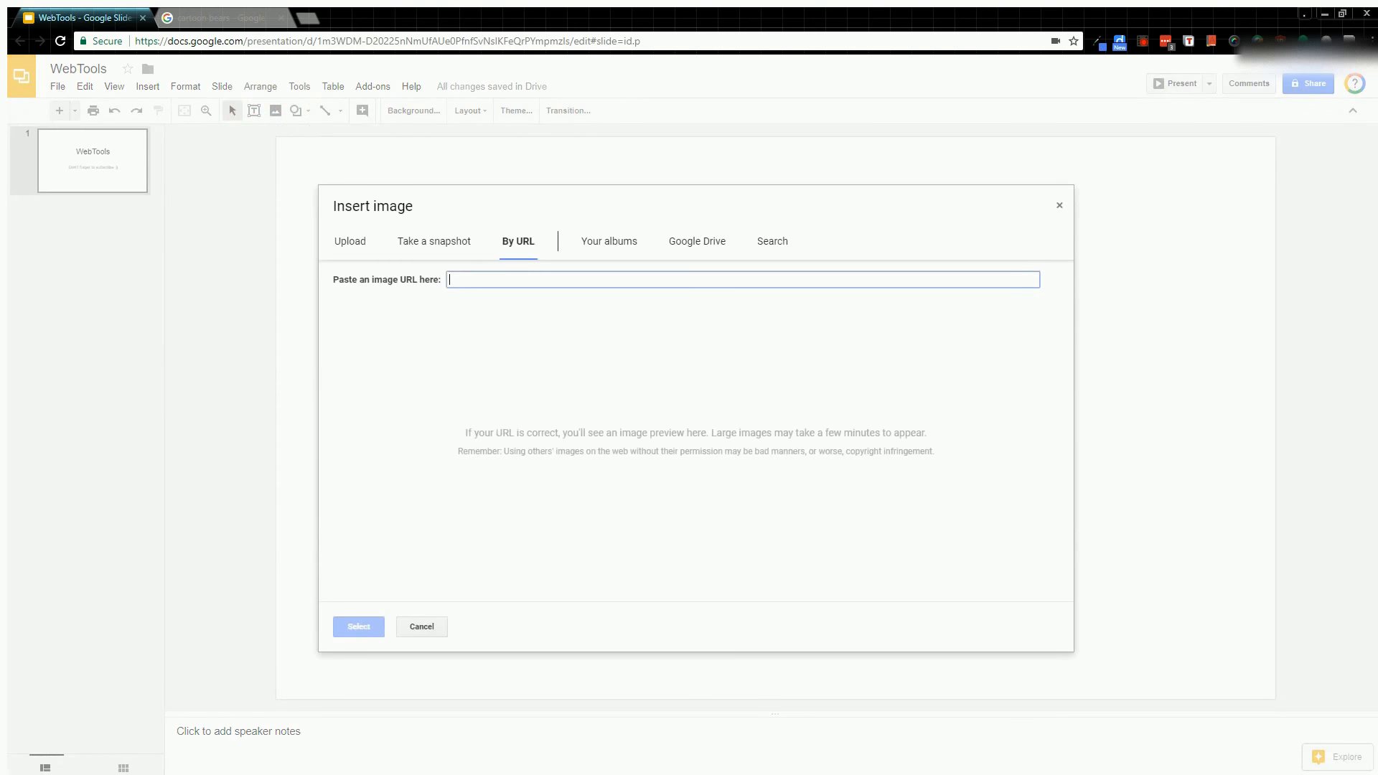
click(349, 240)
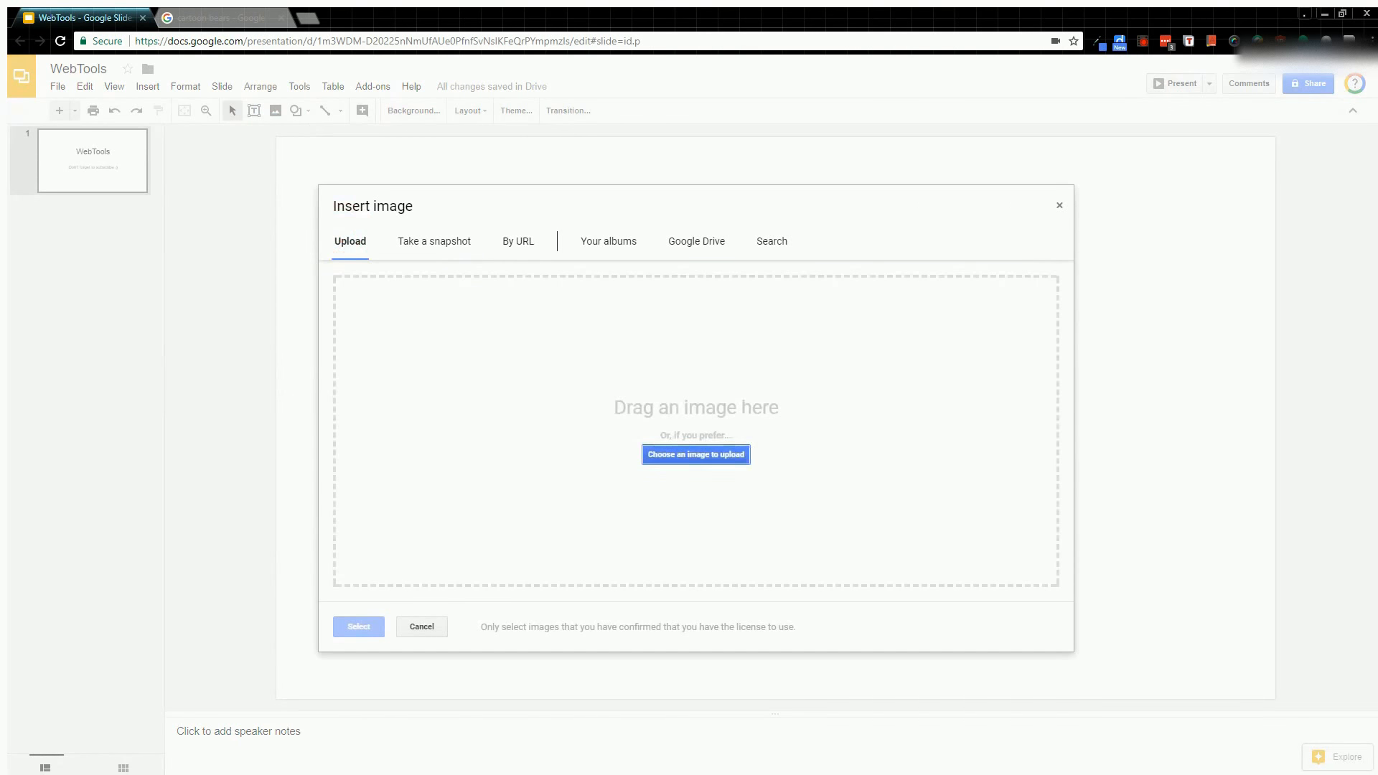
click(696, 454)
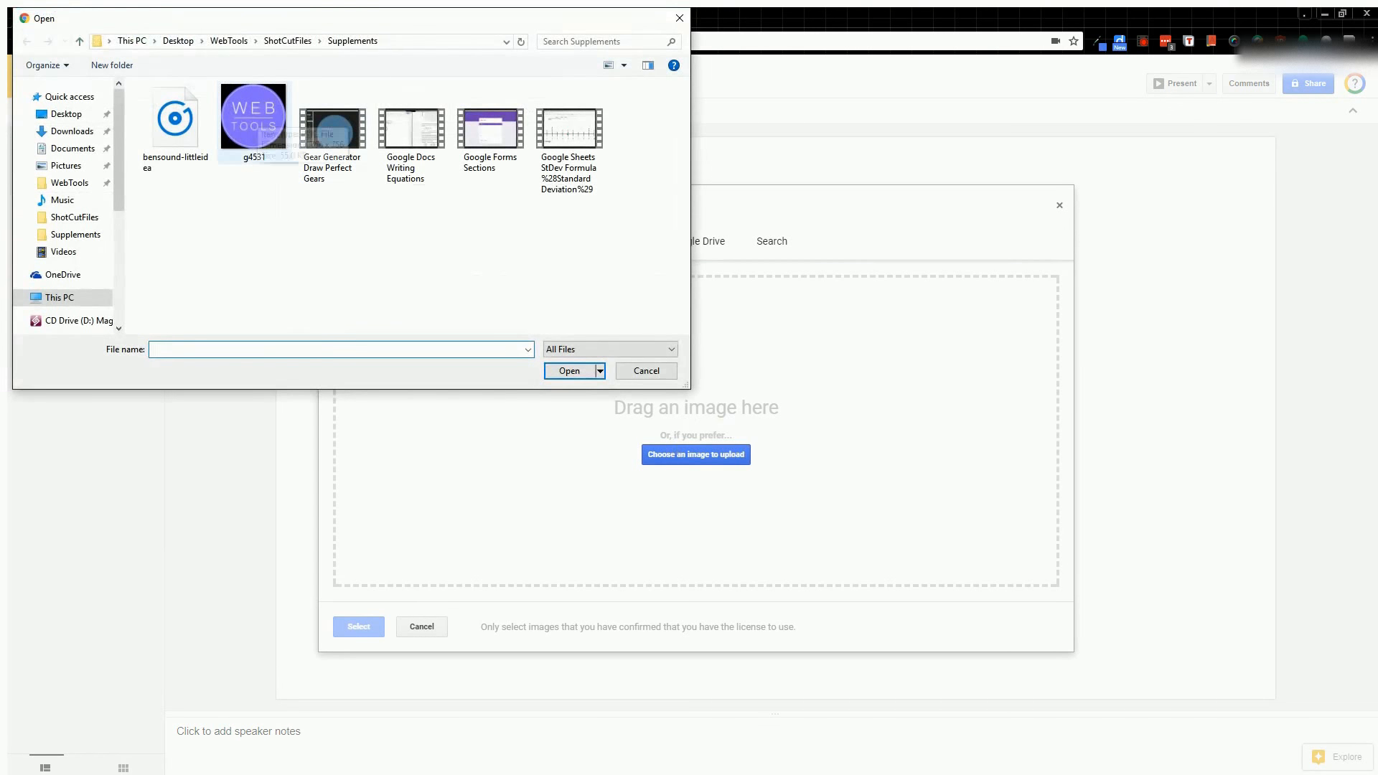
double_click(255, 113)
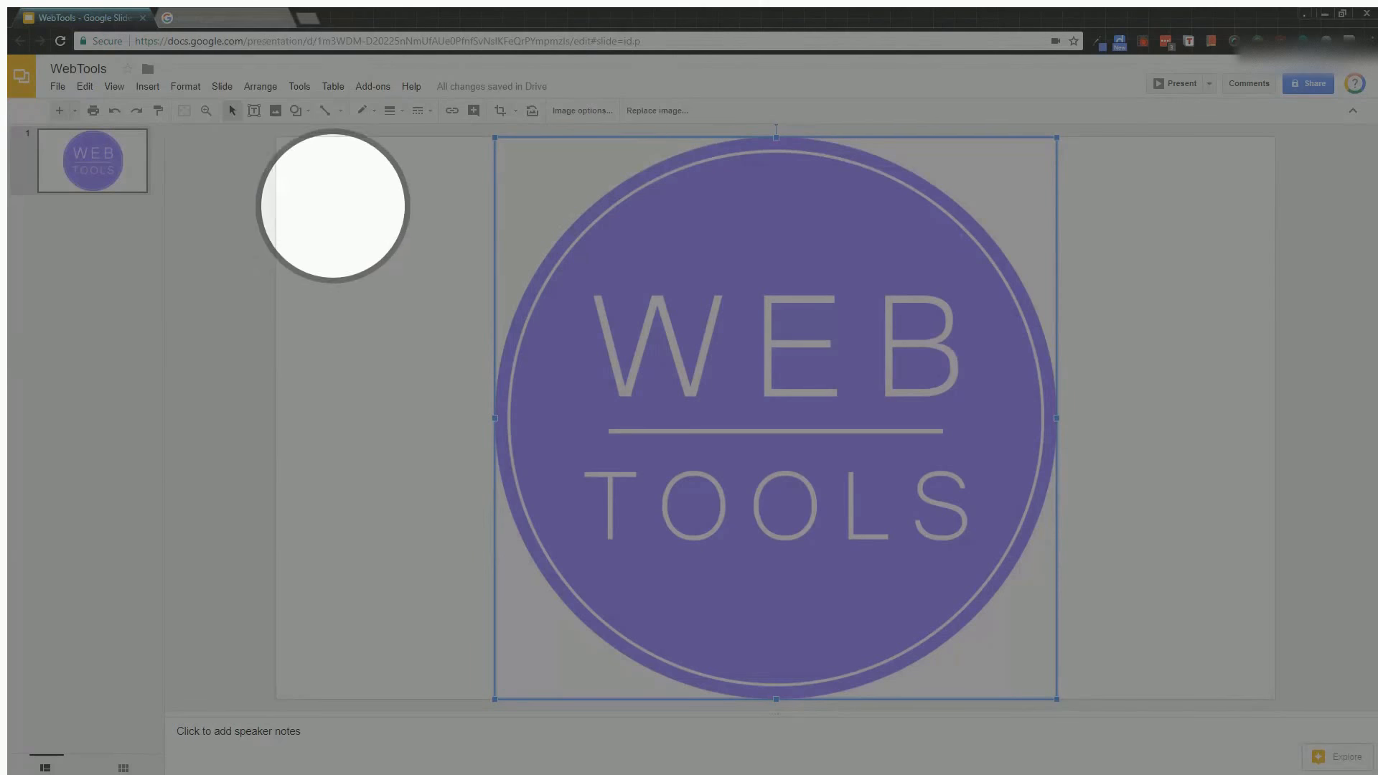
Send the Web Tools logo to the back, behind the slide's title and subtitle
click(259, 86)
mouse_move(280, 109)
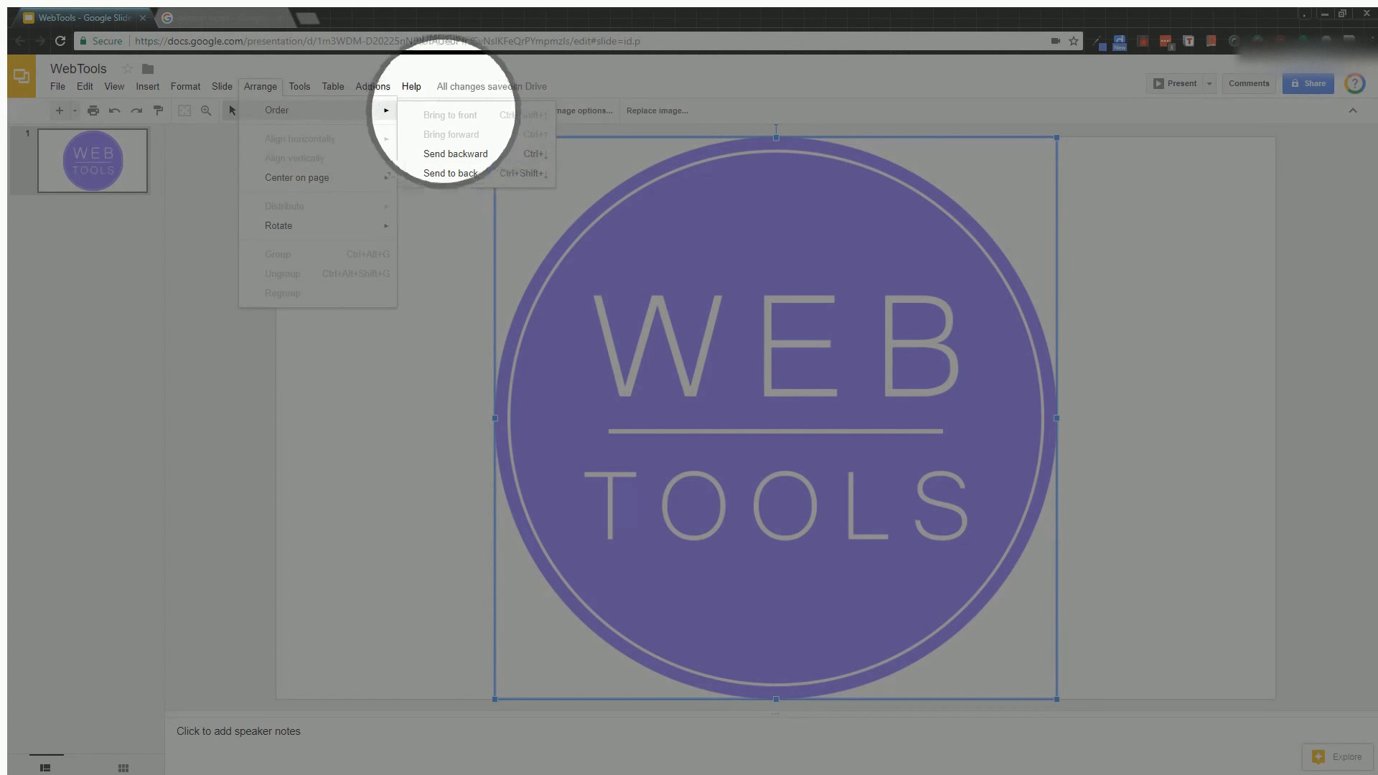
click(450, 173)
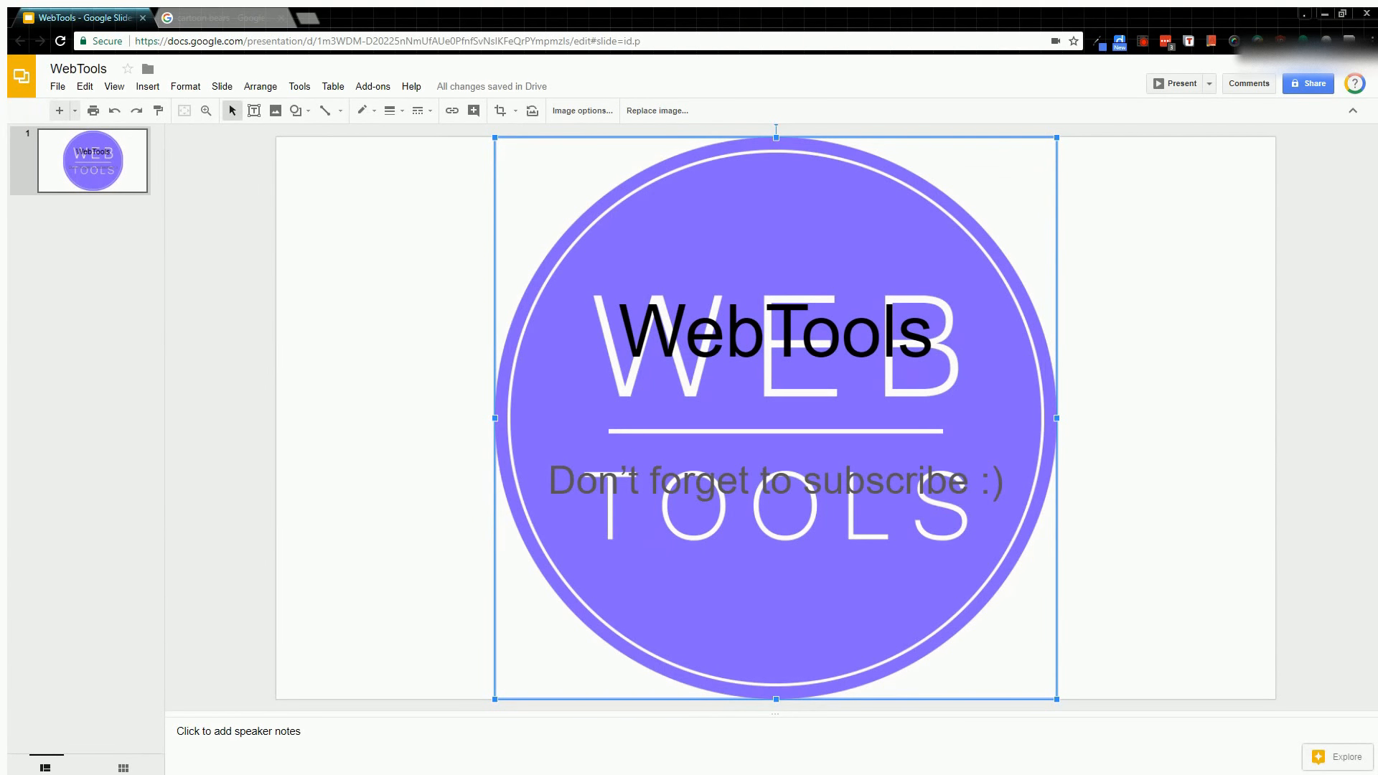
mouse_move(370, 253)
mouse_down()
mouse_move(456, 248)
mouse_move(479, 291)
mouse_up()
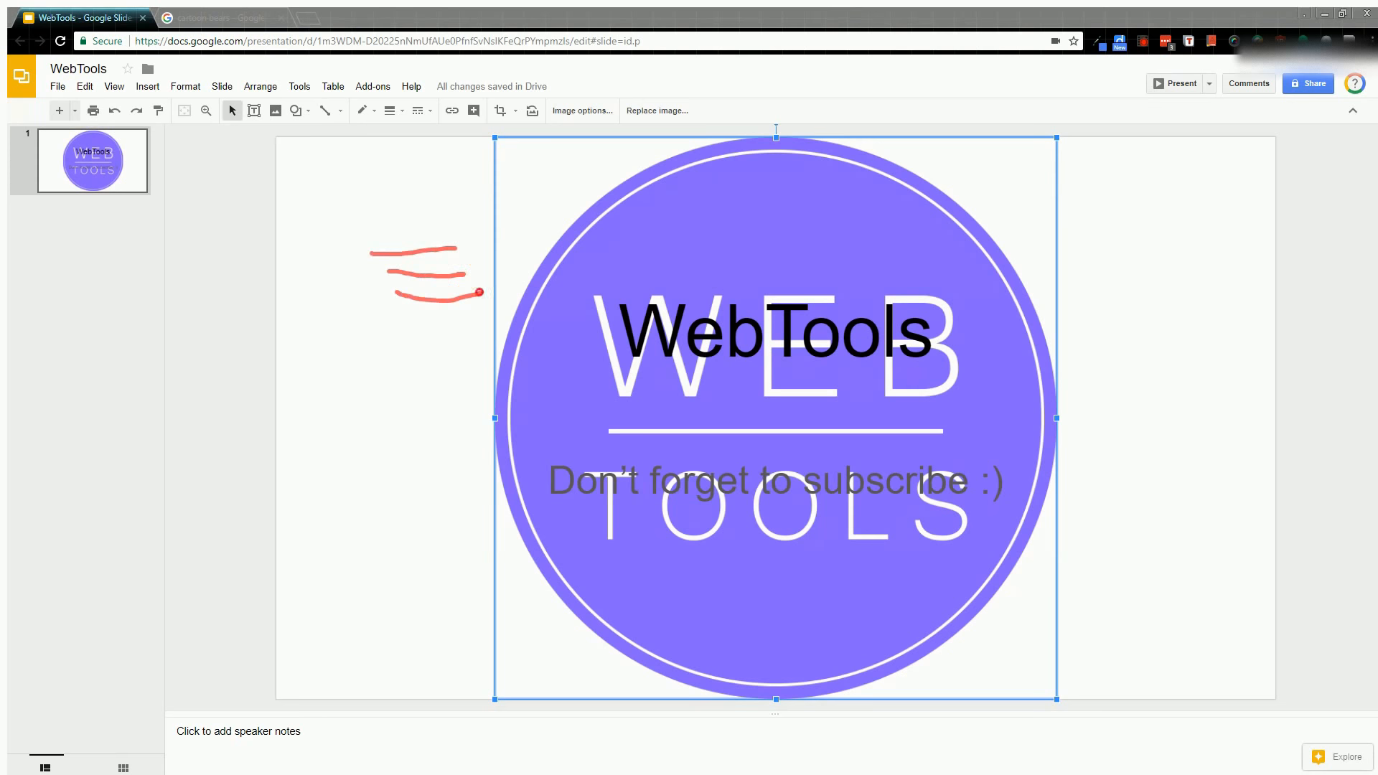
drag(418, 178, 423, 232)
drag(435, 213, 423, 233)
mouse_move(369, 253)
mouse_down()
mouse_move(346, 256)
mouse_move(405, 318)
mouse_move(395, 297)
mouse_move(388, 316)
mouse_up()
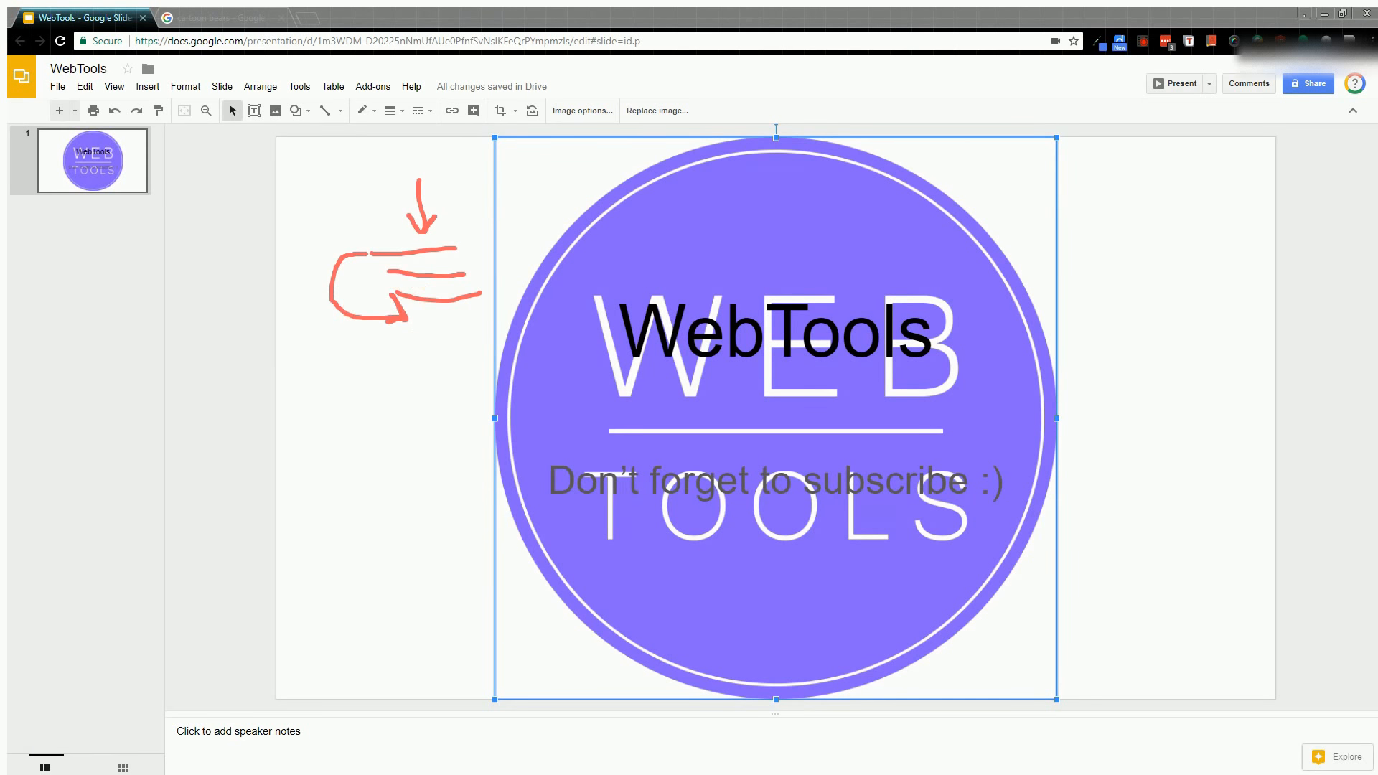
key(Escape)
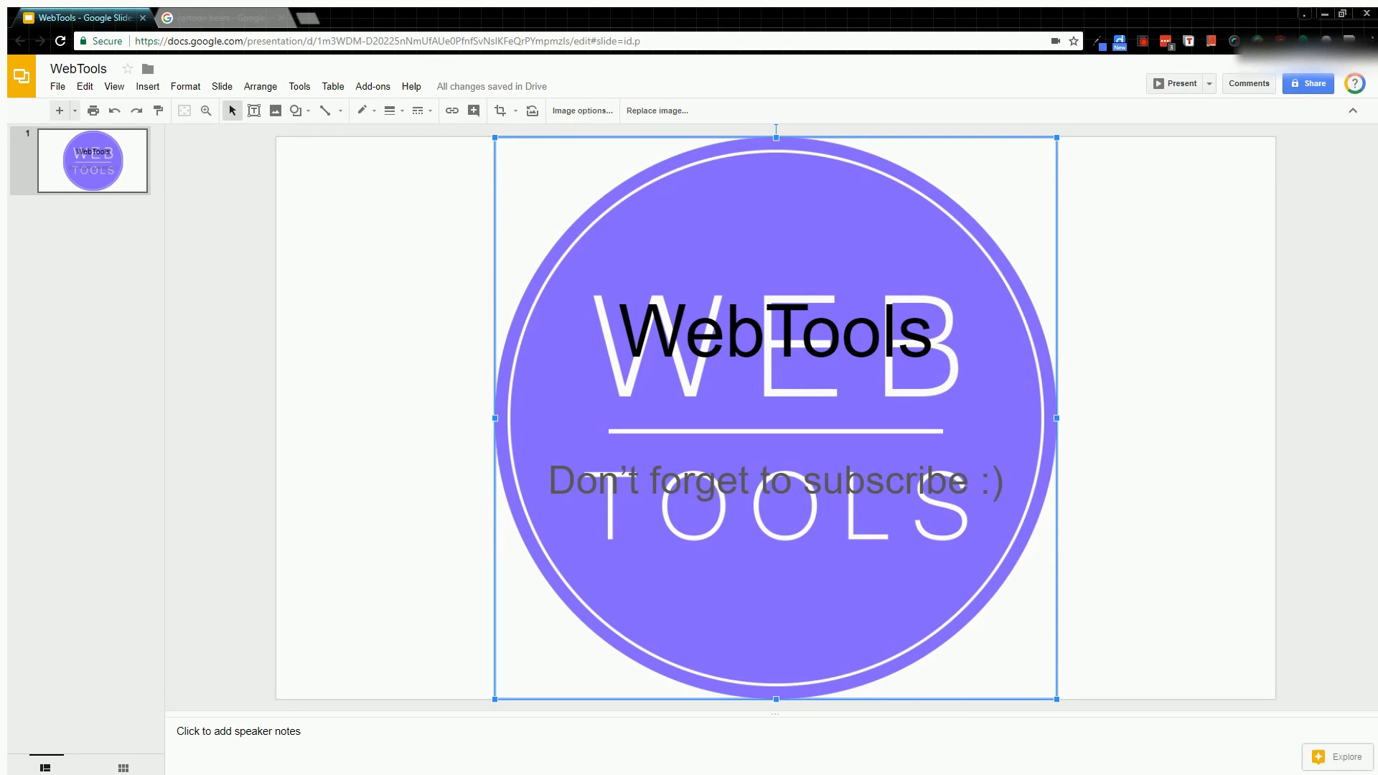
Select the WebTools title text box and send it to the back, behind the logo
key(Tab)
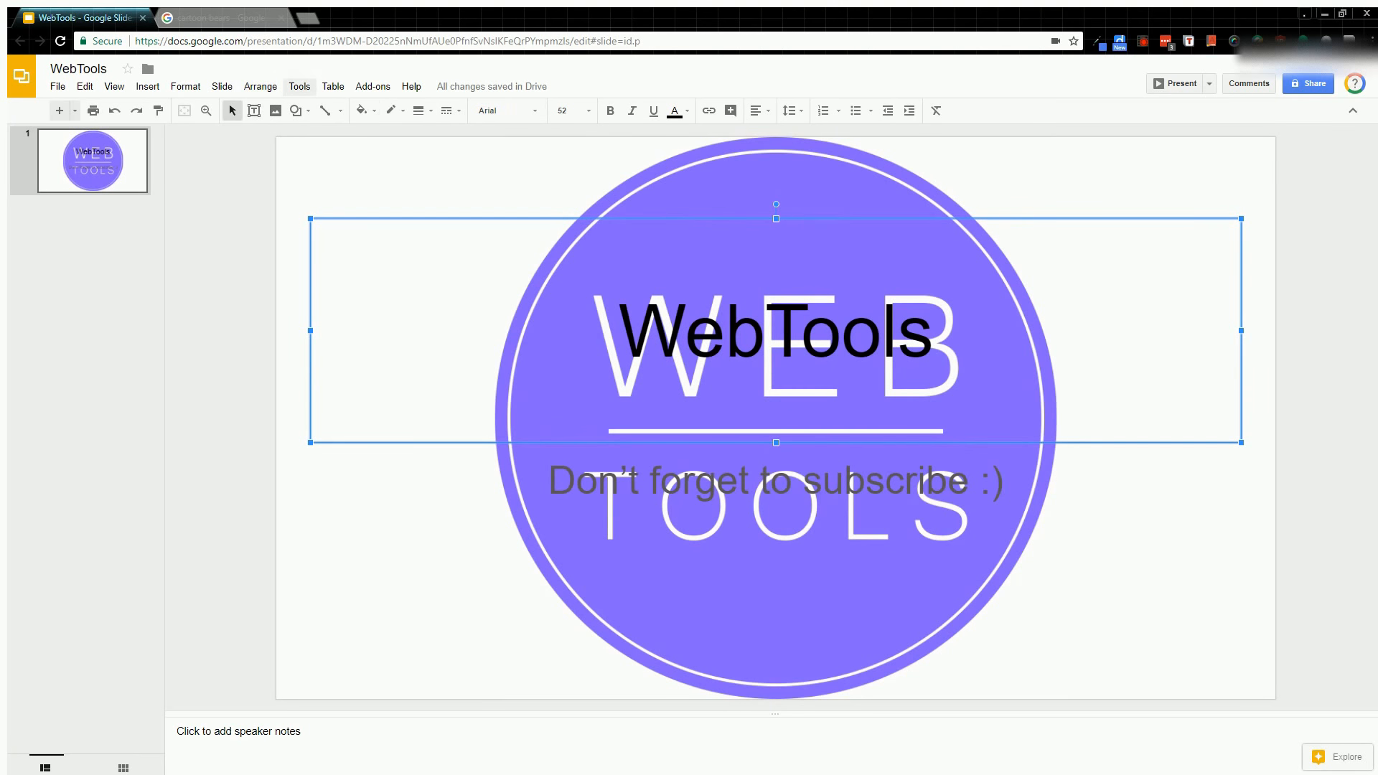
click(260, 86)
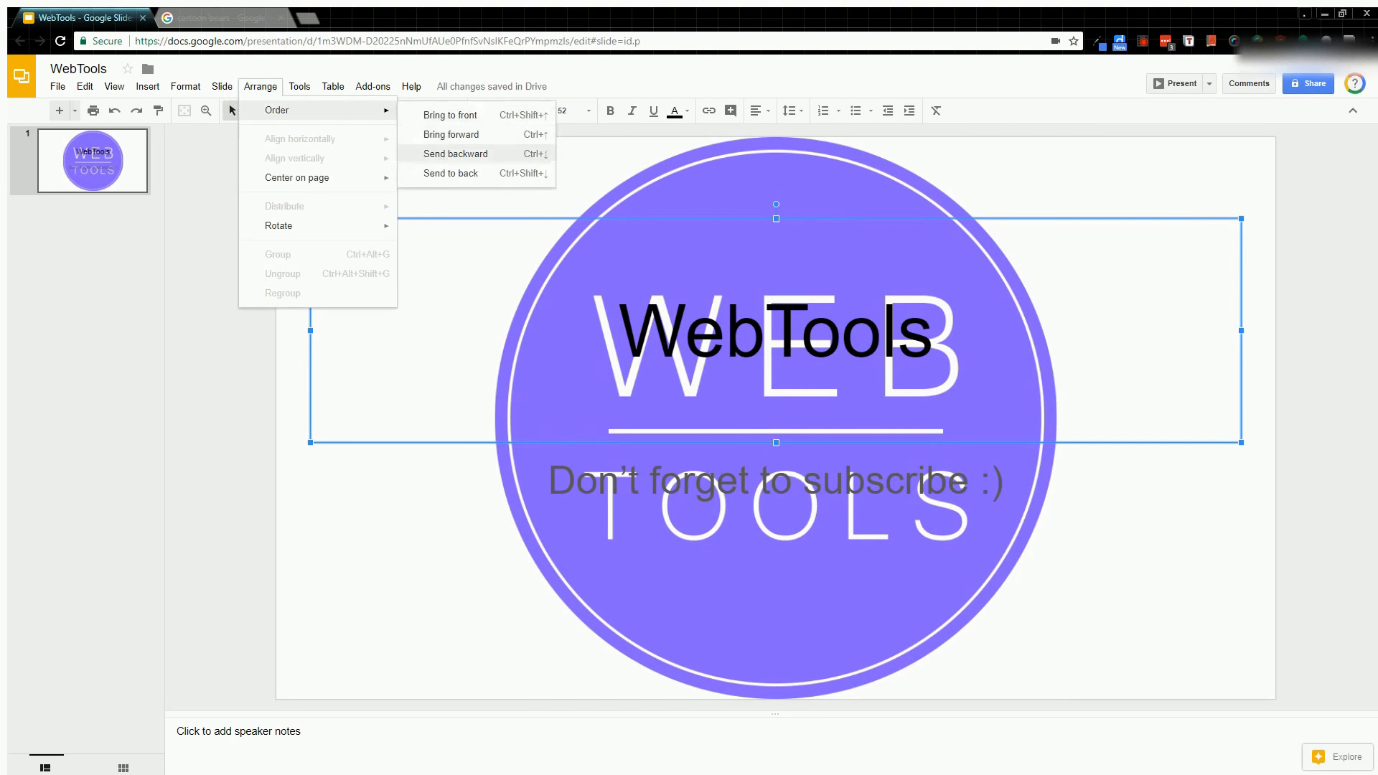
click(451, 173)
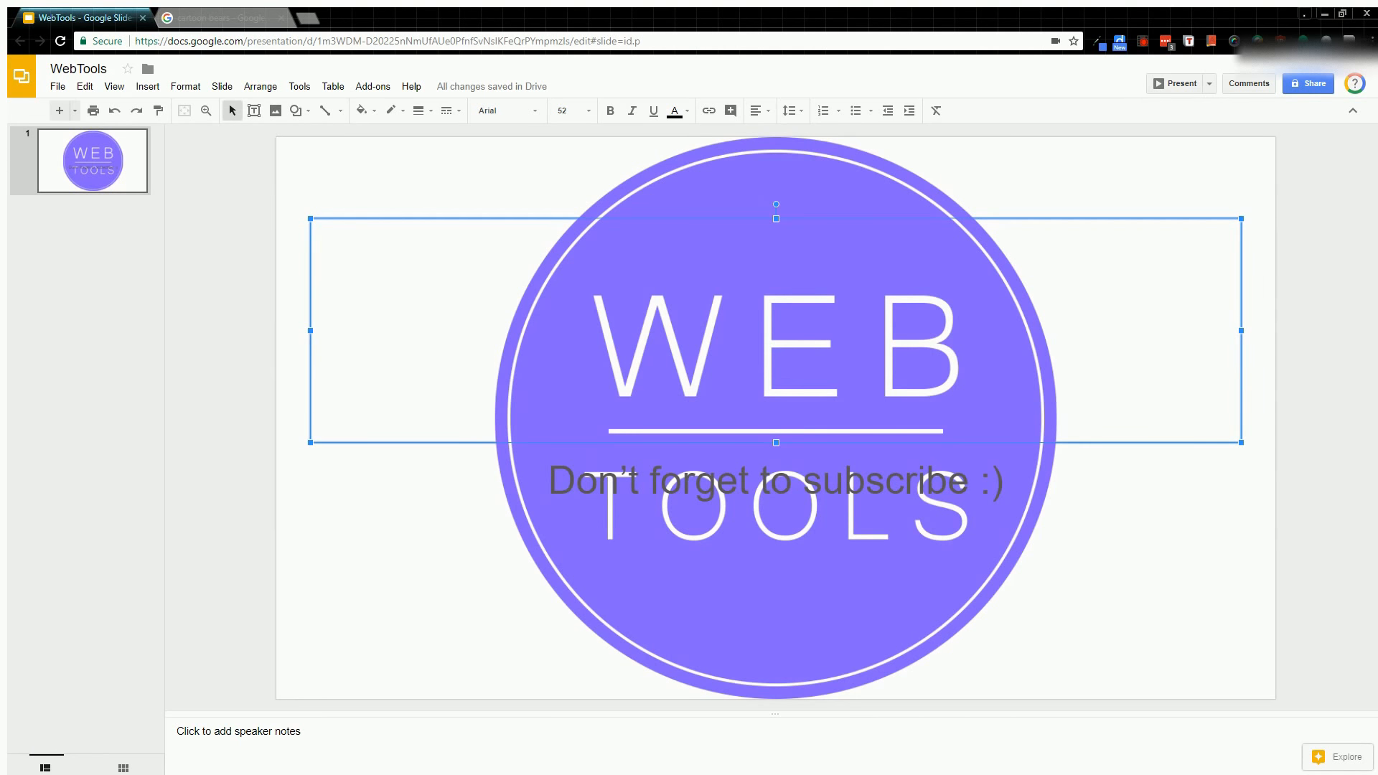
Bring the WebTools title text box to the front, above the logo
click(260, 87)
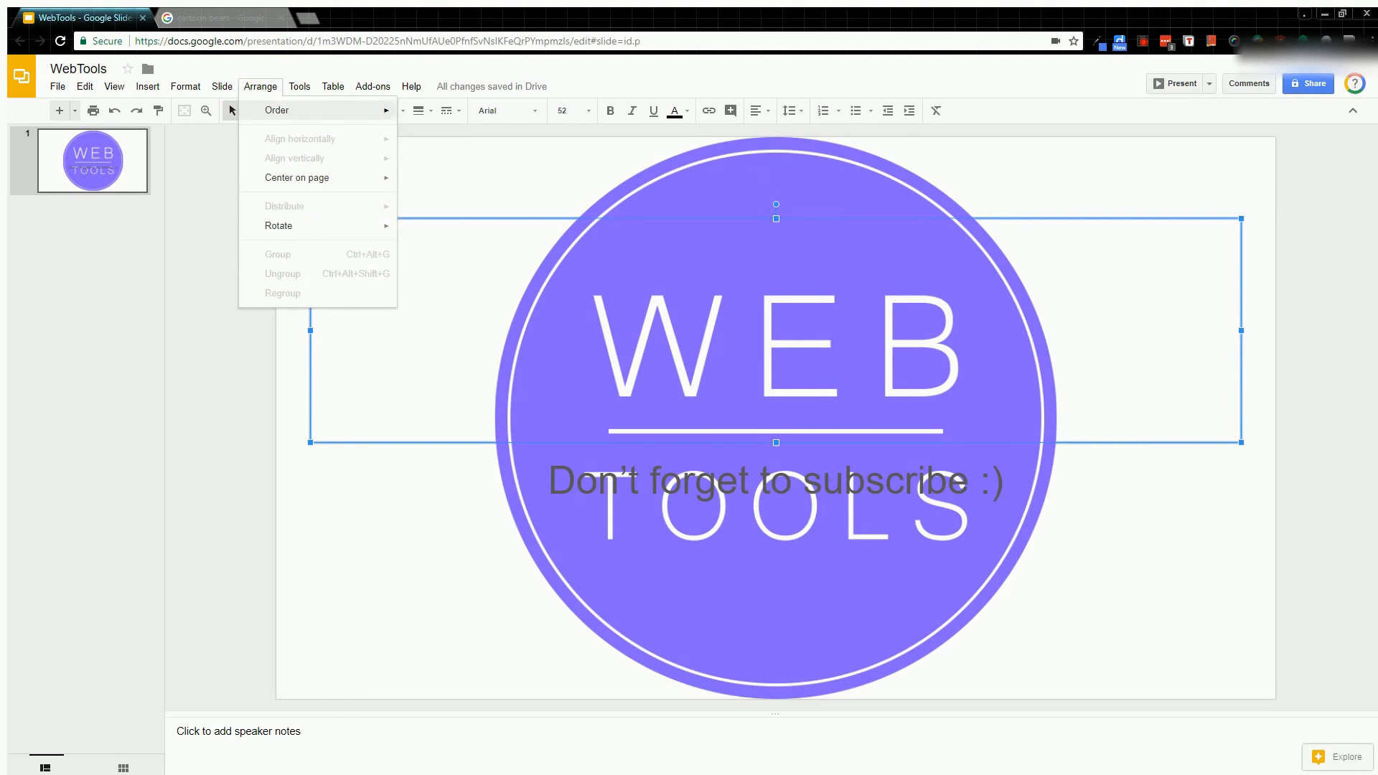
mouse_move(277, 110)
click(459, 114)
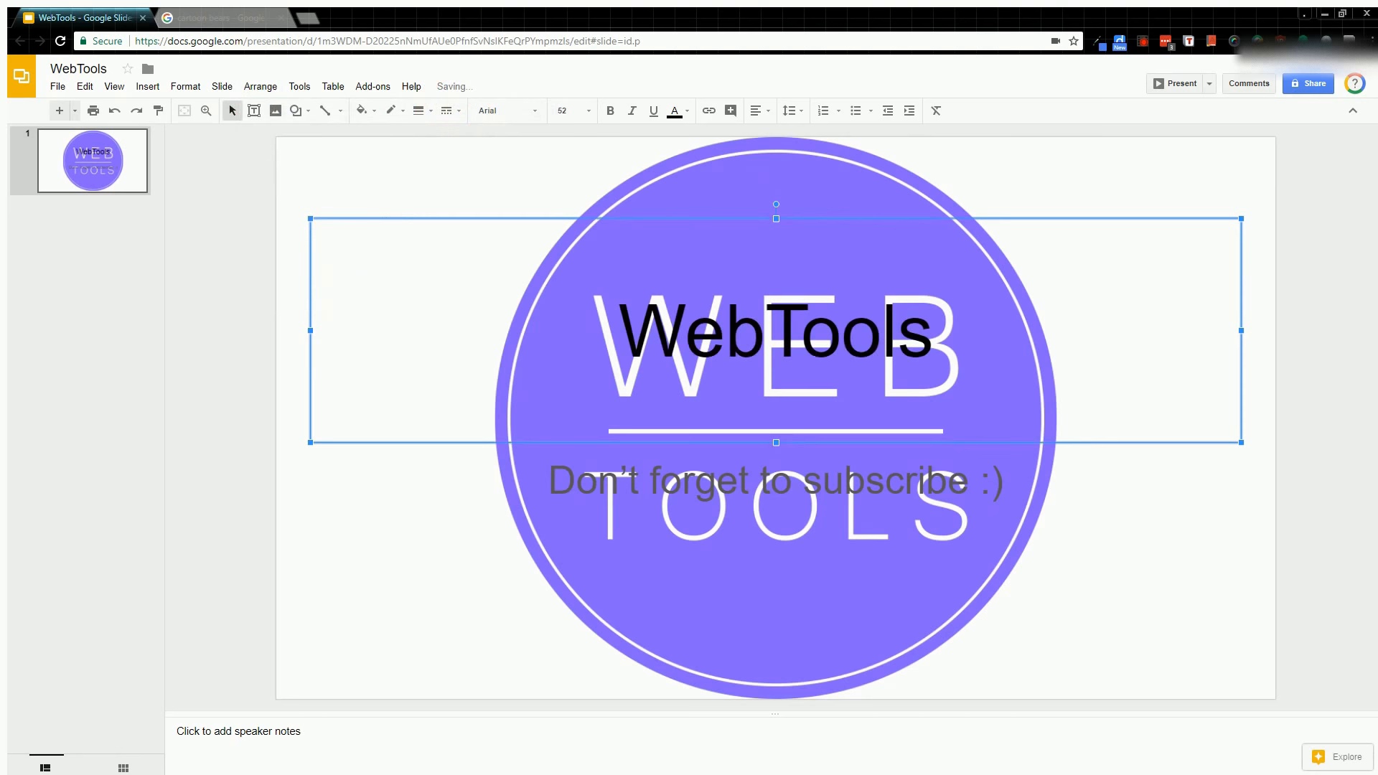
Shrink the logo to a small badge and place it in the slide's upper-right corner
click(948, 154)
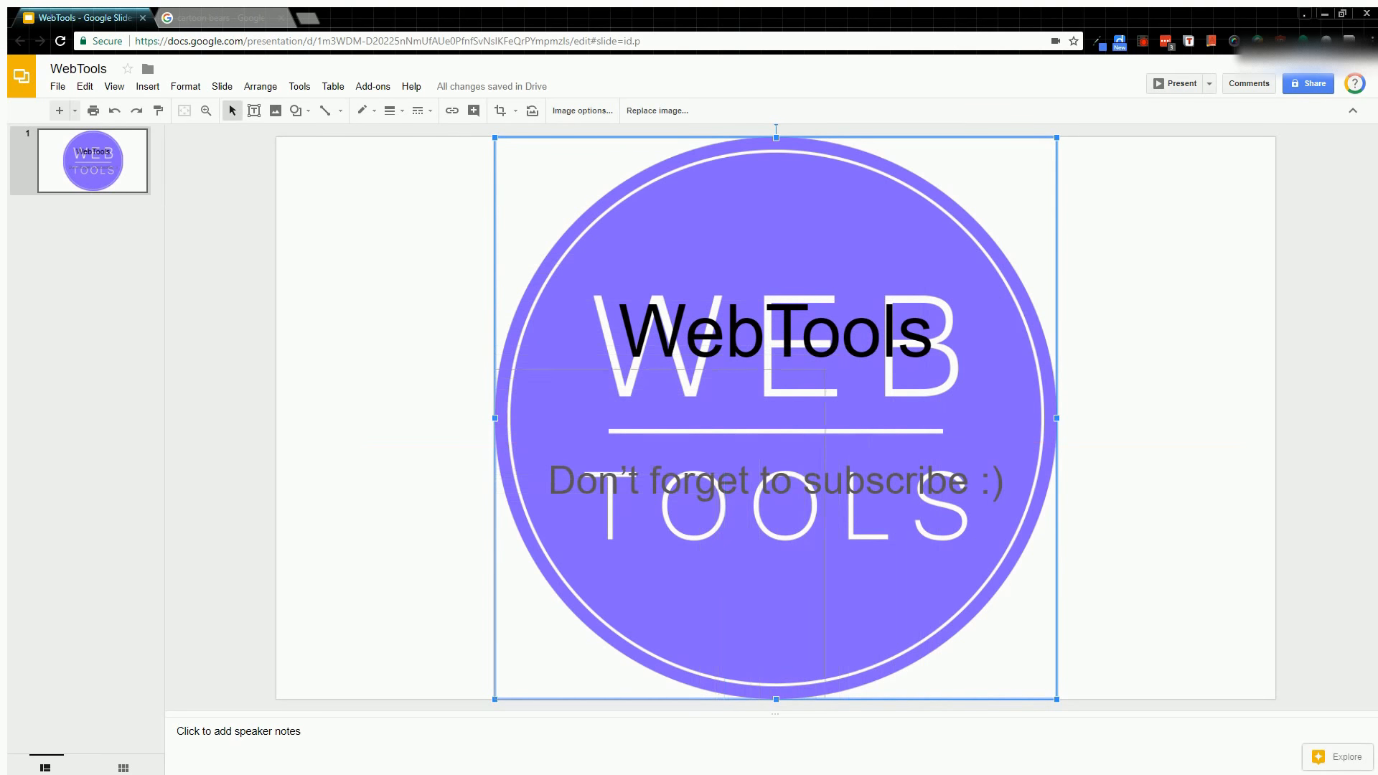
drag(685, 508, 1213, 189)
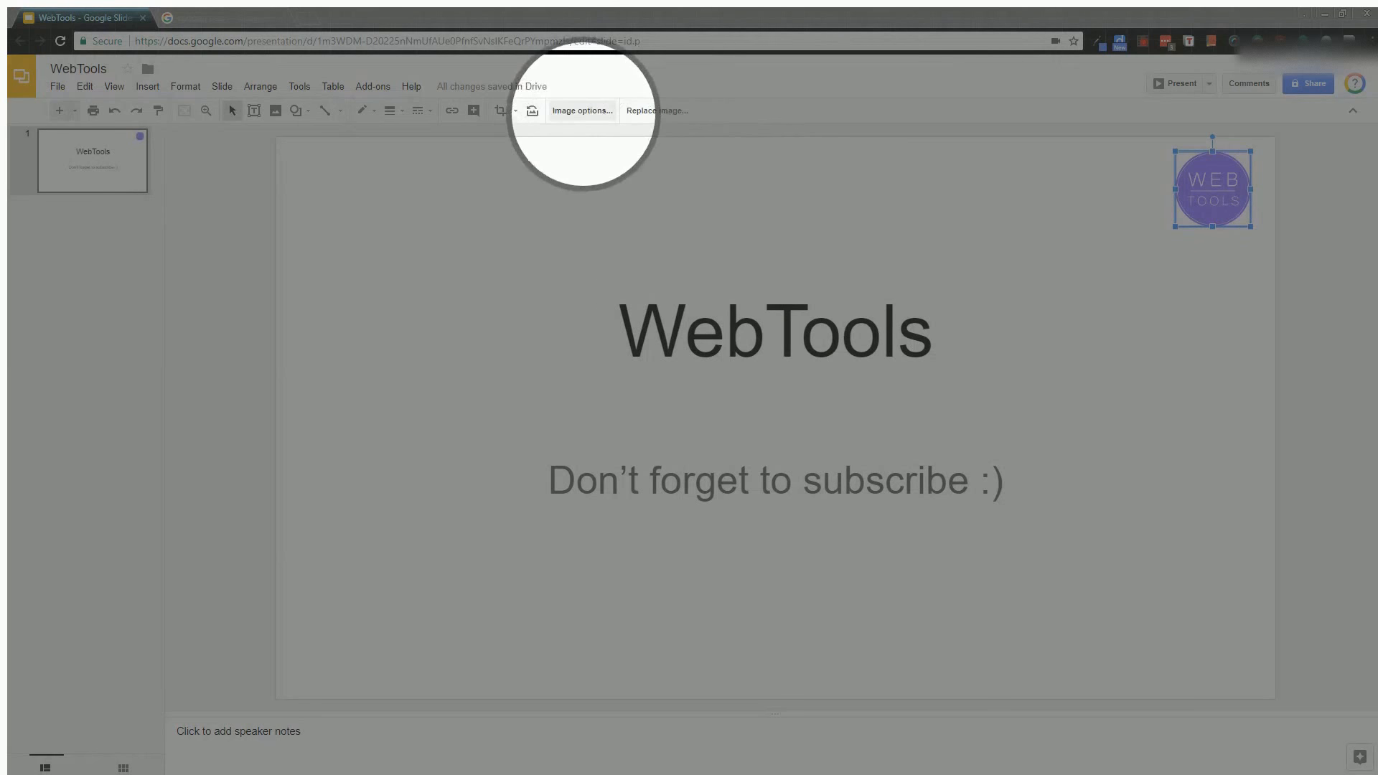
Look over the logo's recolor choices in its image options, then raise its transparency to about four fifths and deselect the logo
click(582, 110)
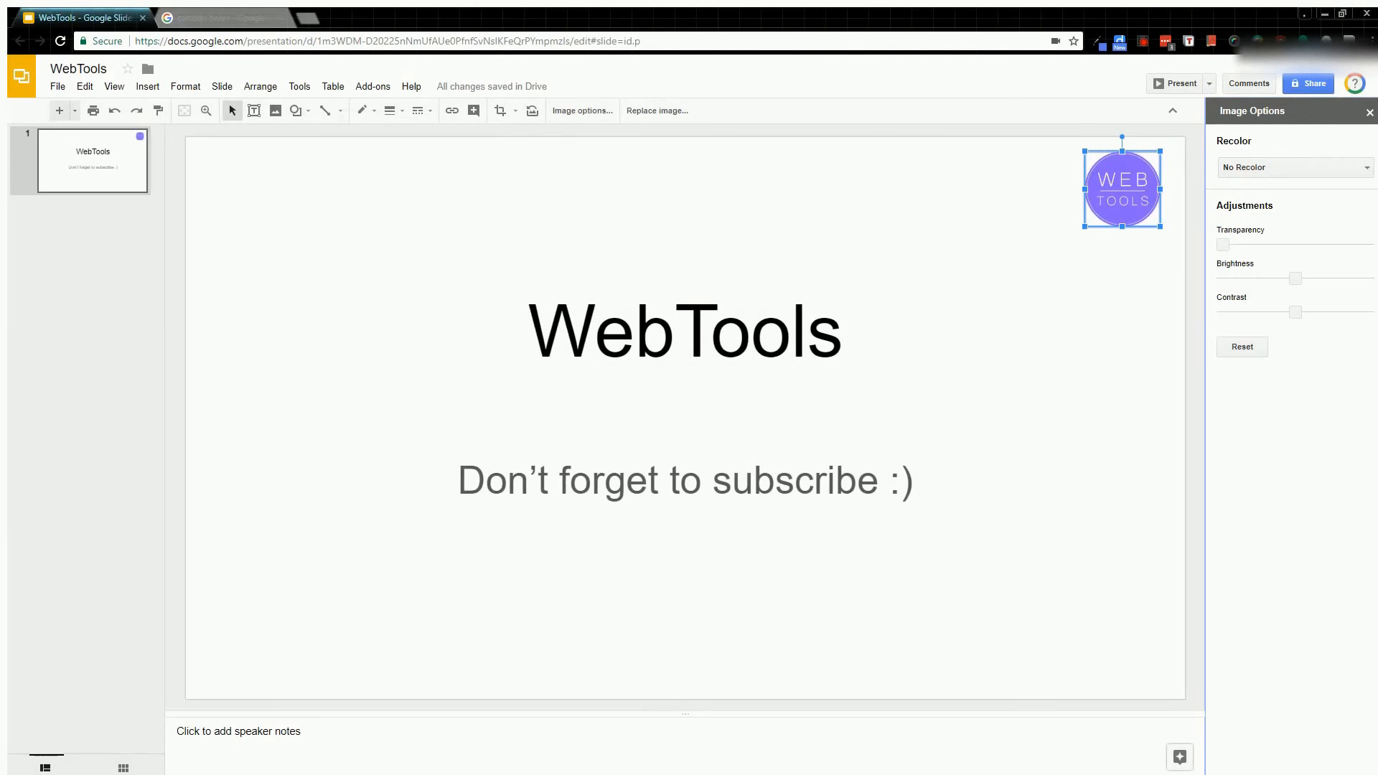
click(1274, 167)
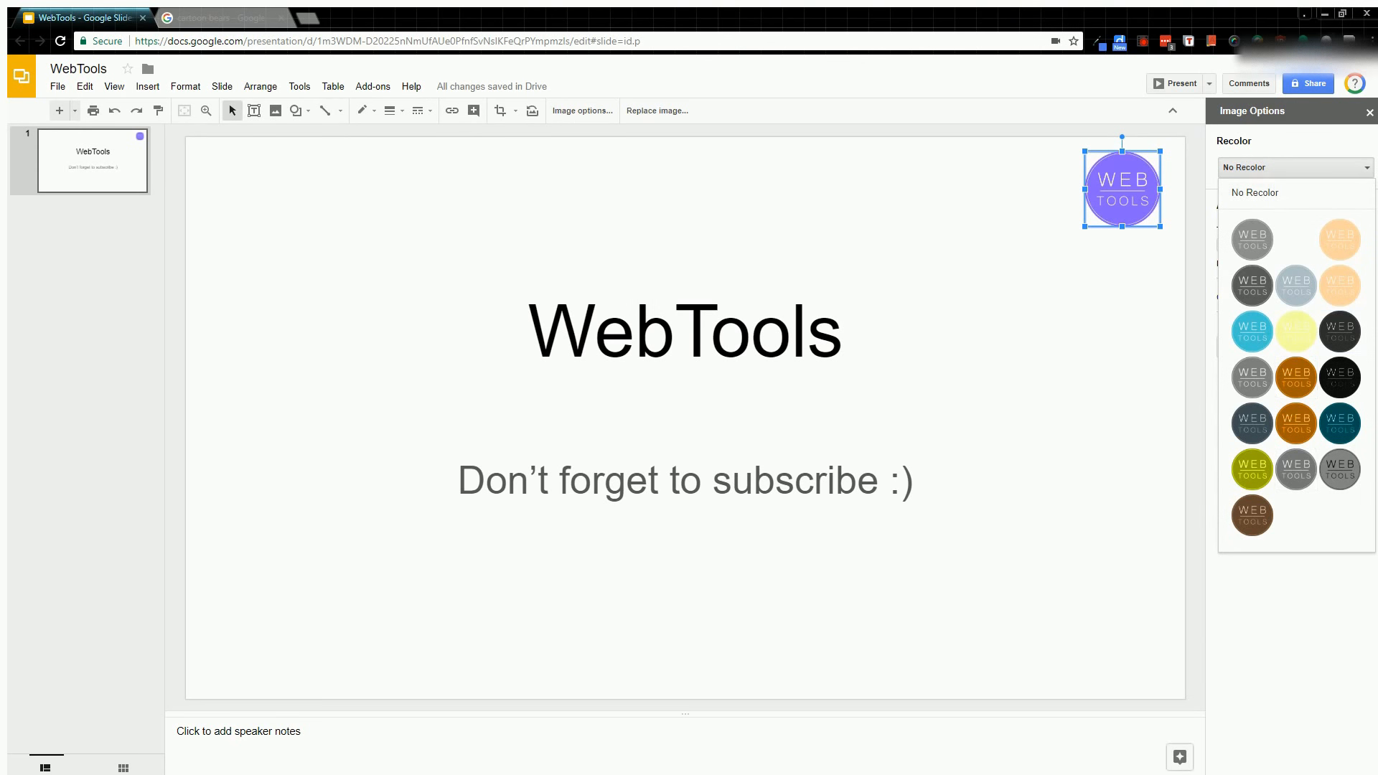
key(Escape)
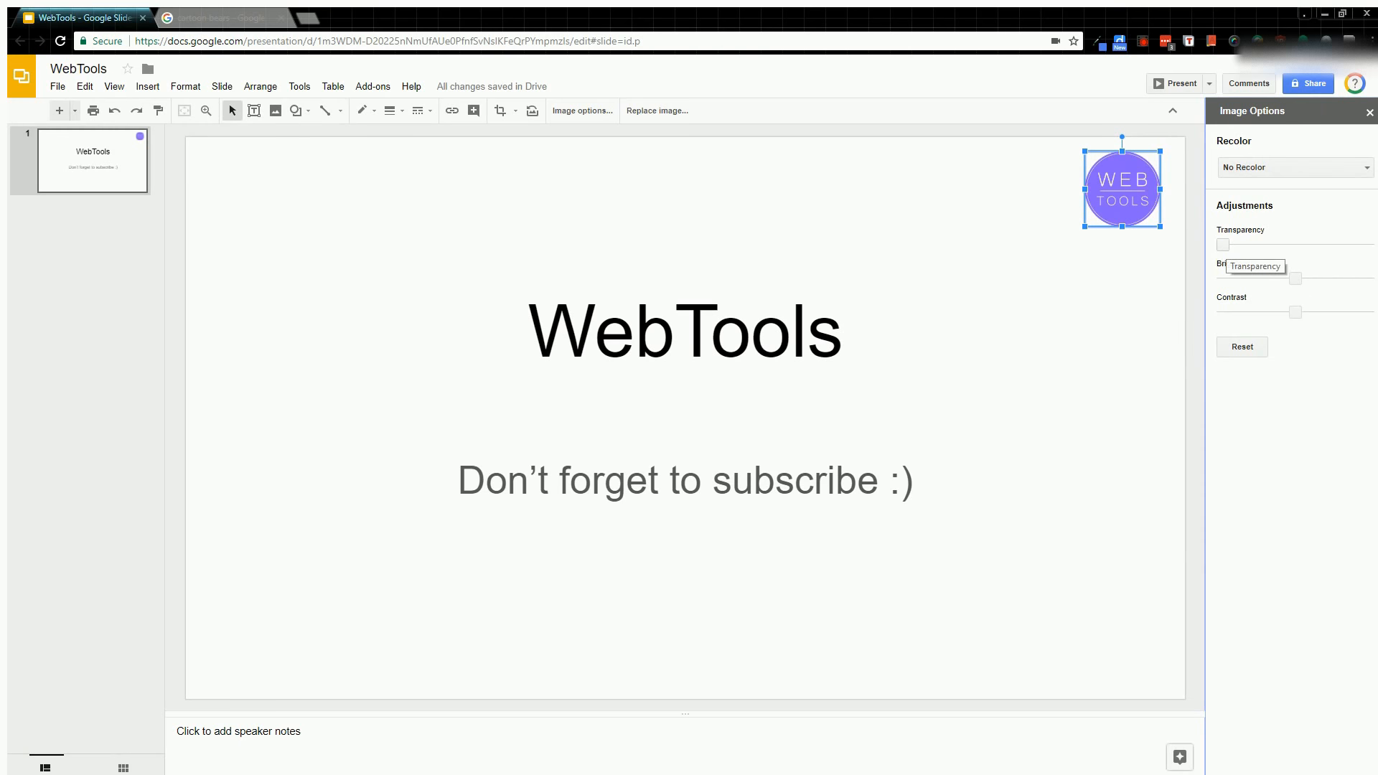
drag(1249, 245, 1342, 245)
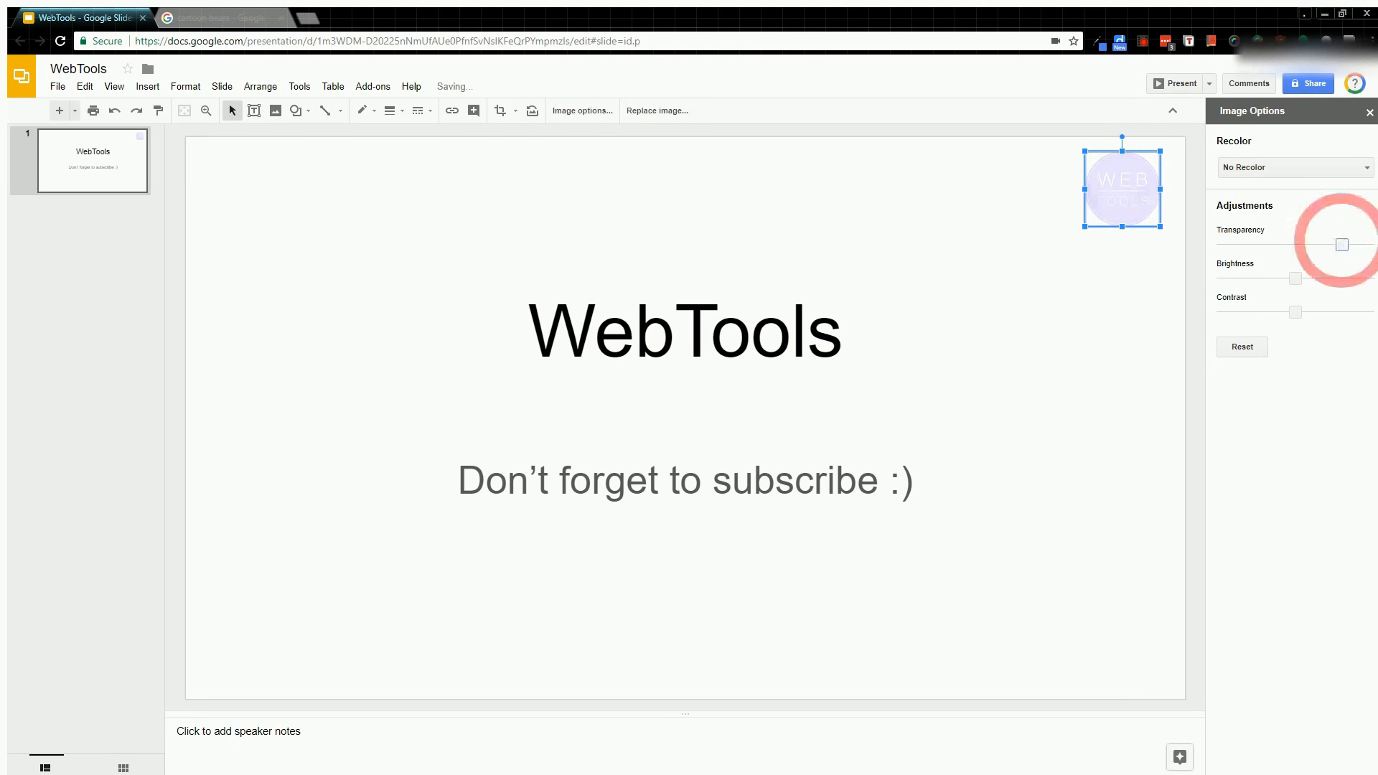
click(1083, 344)
key(Tab)
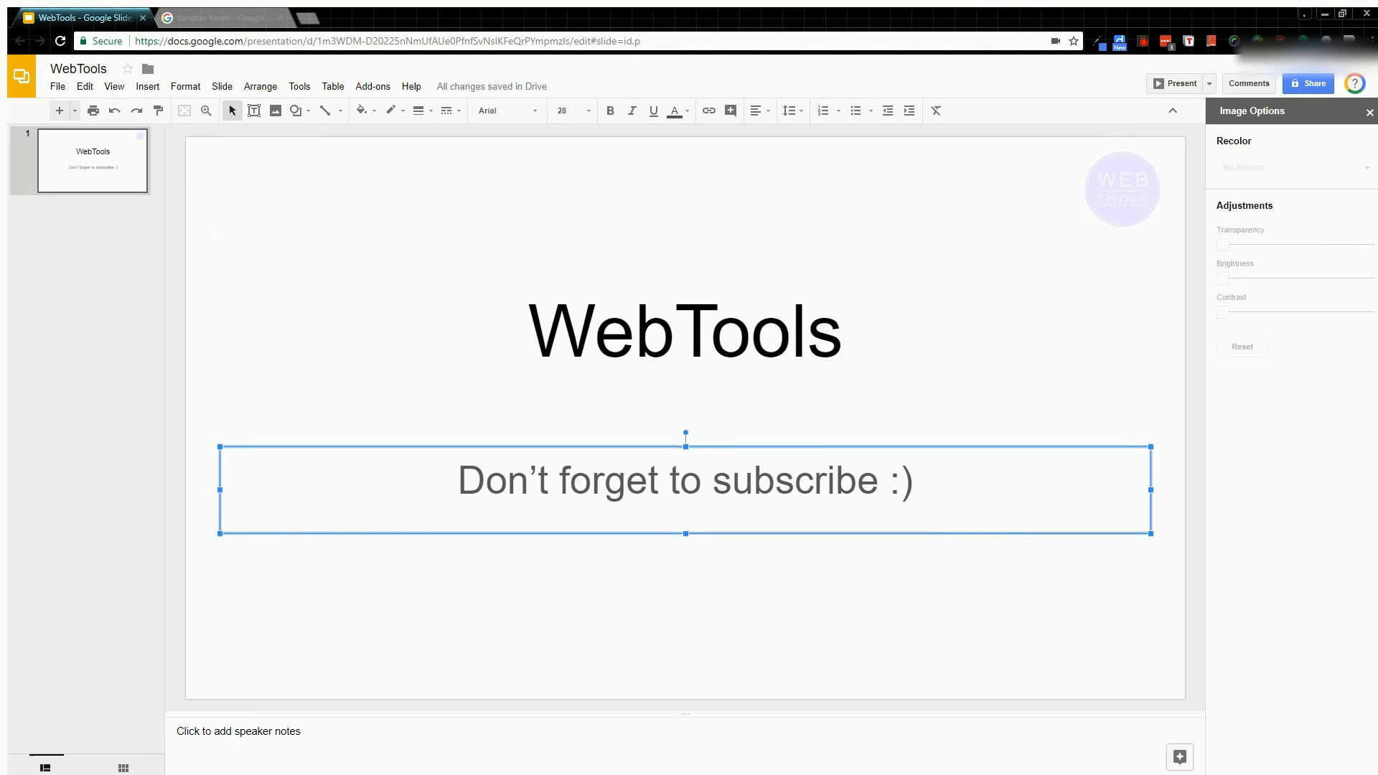